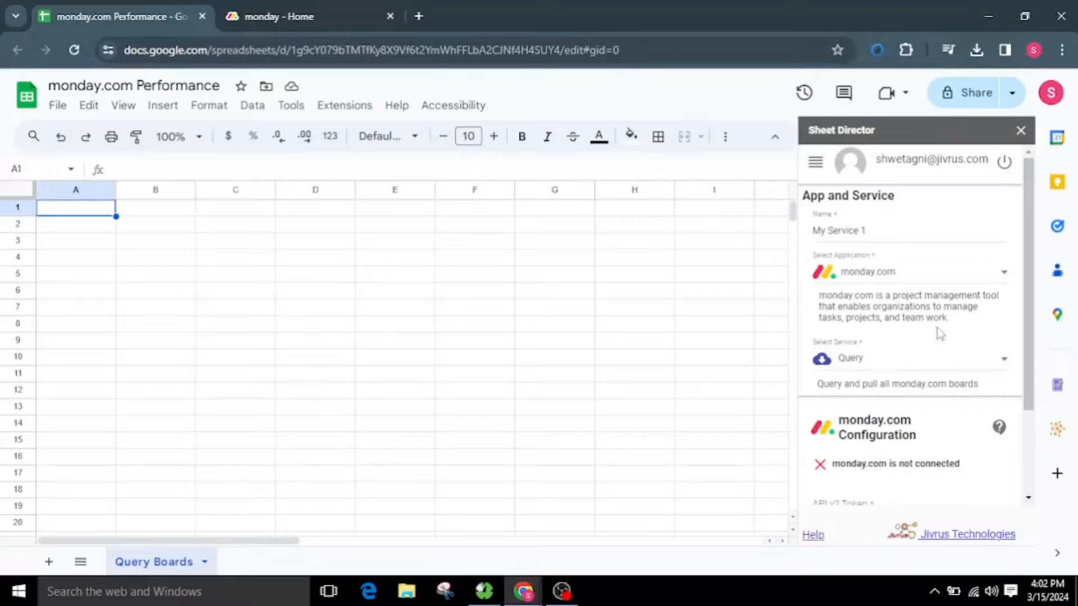
# Switch to monday.com and copy the personal API token from the account's administration settings
pyautogui.scroll(-3, 940, 324)
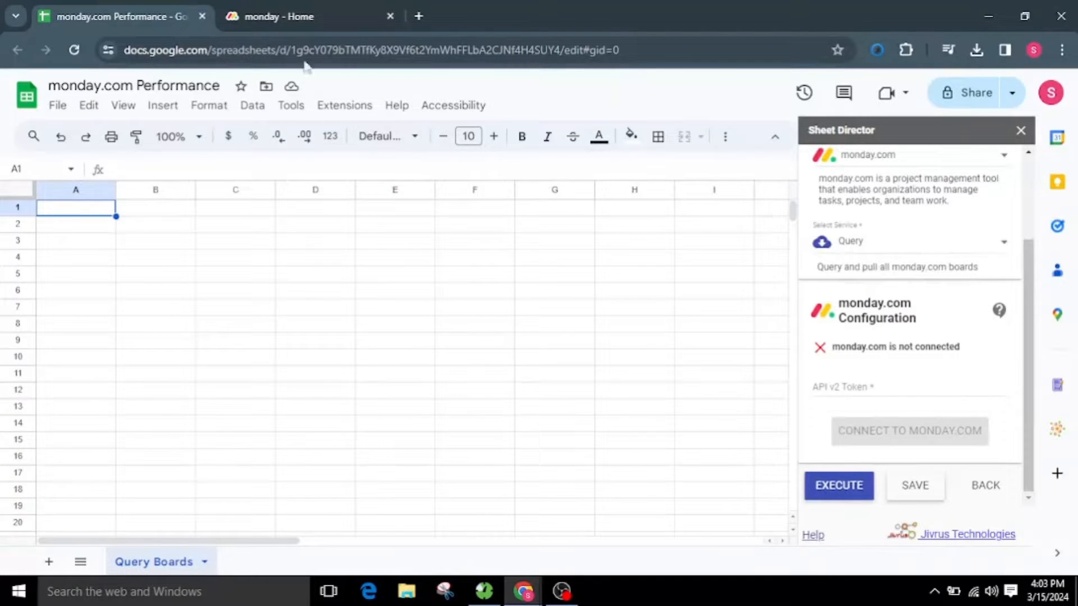
pyautogui.click(310, 12)
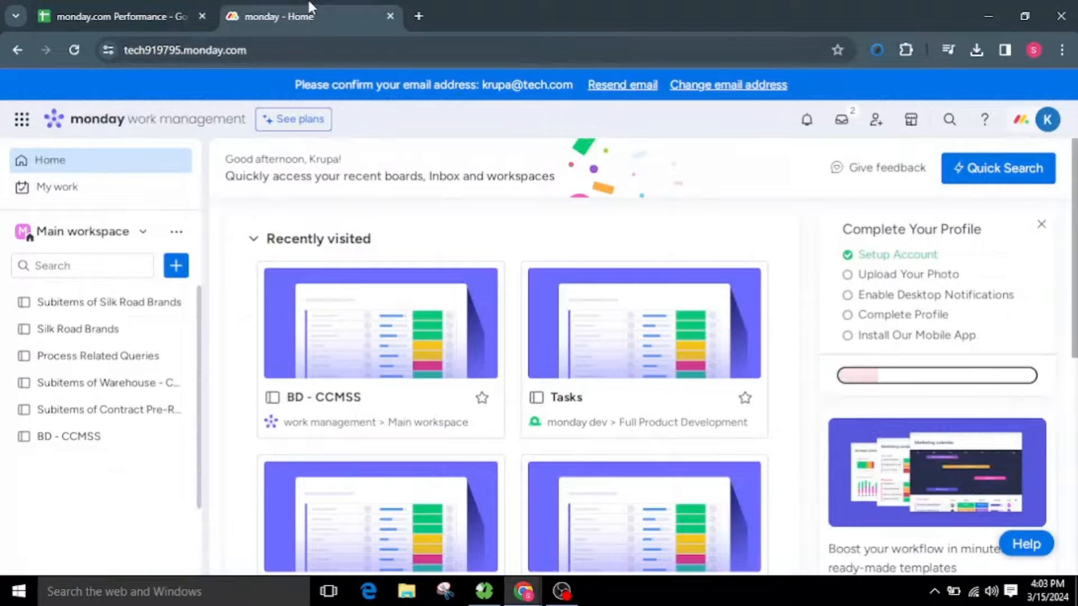
pyautogui.click(1047, 119)
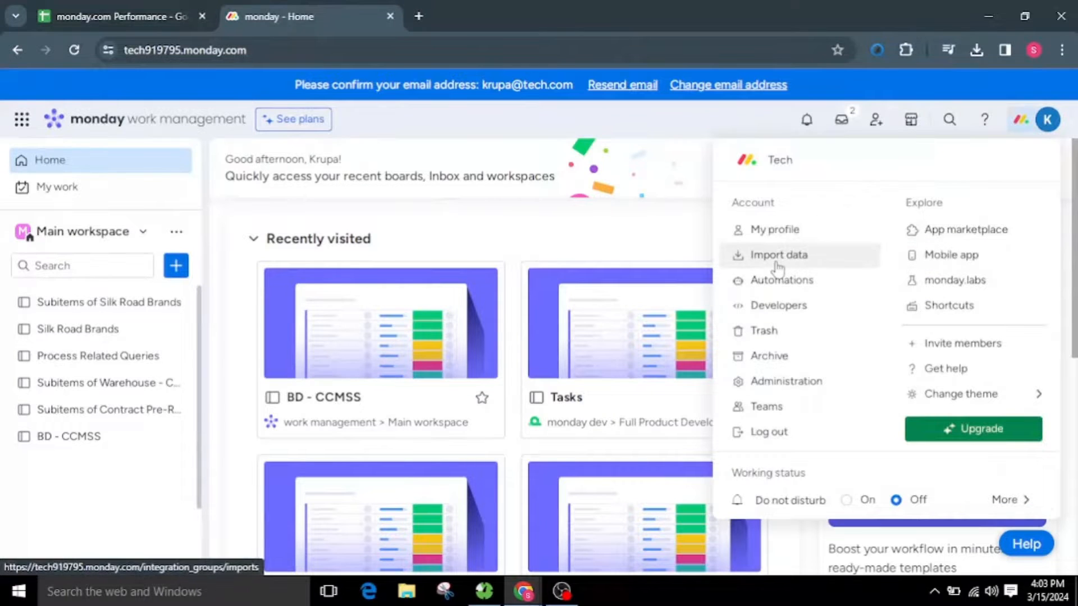
pyautogui.click(803, 385)
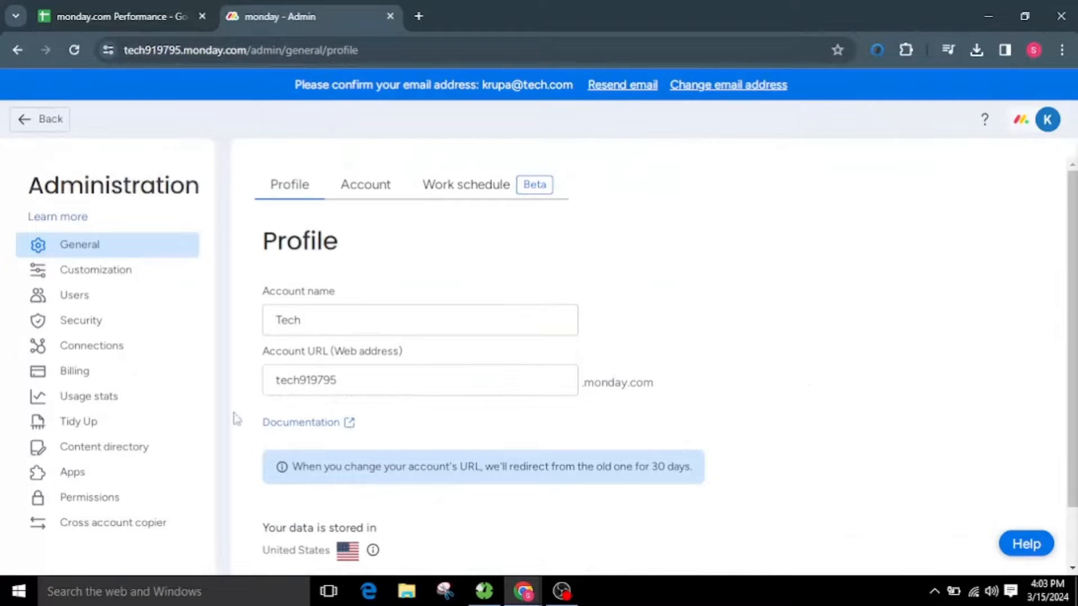
pyautogui.click(112, 347)
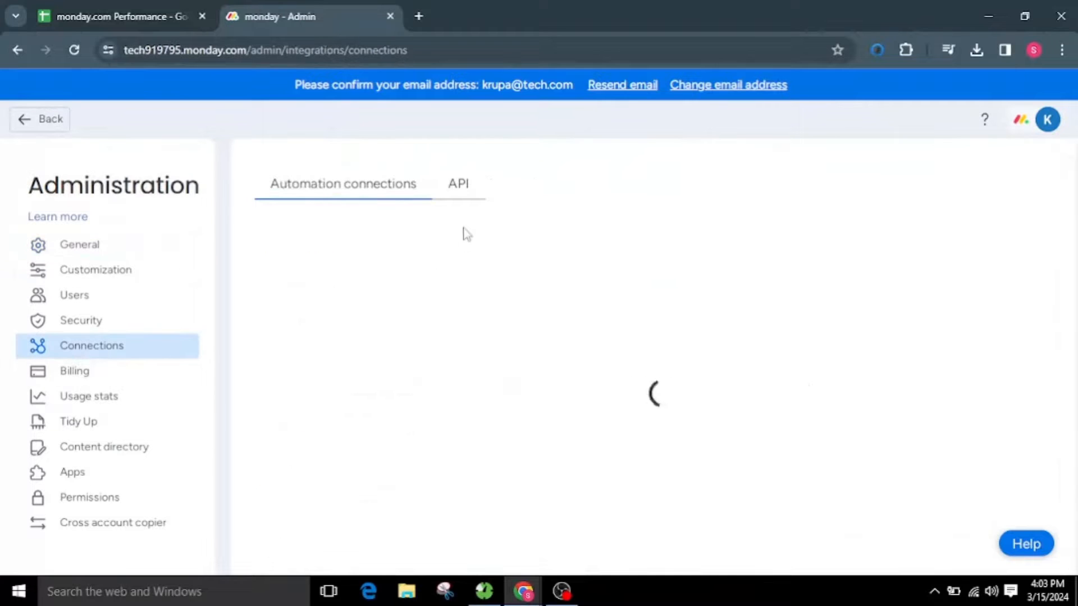
pyautogui.click(461, 187)
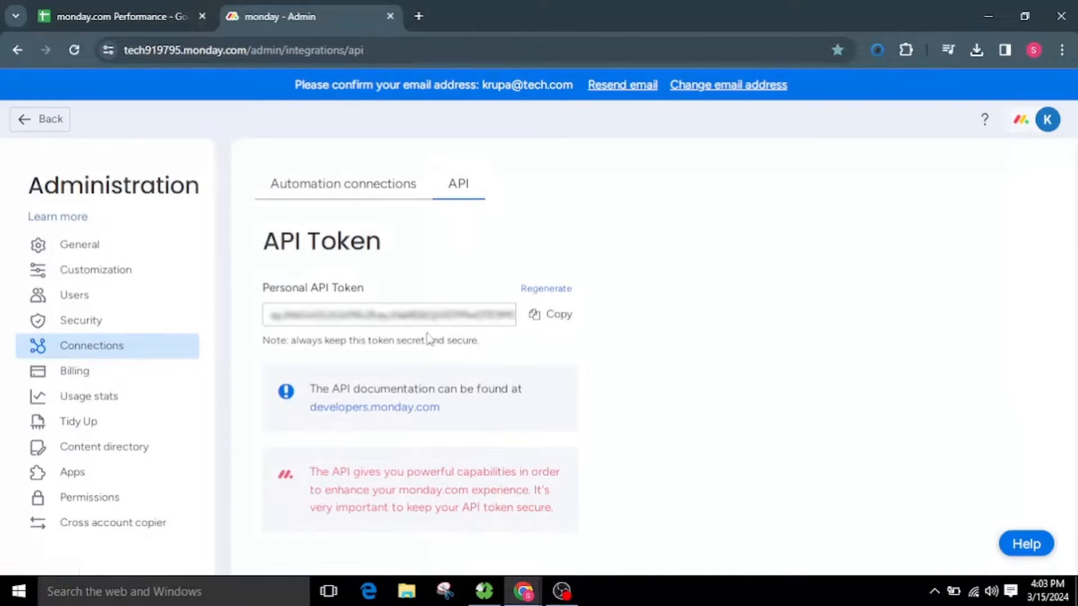
pyautogui.click(552, 315)
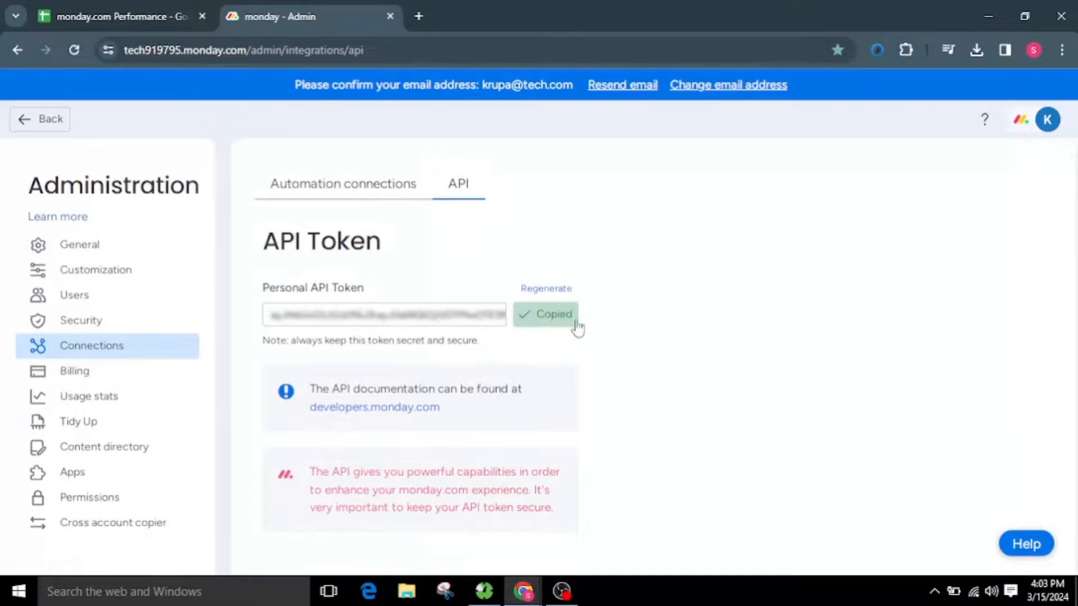
# Return to the spreadsheet, paste the API v2 token into the monday.com configuration and connect to monday.com
pyautogui.click(147, 12)
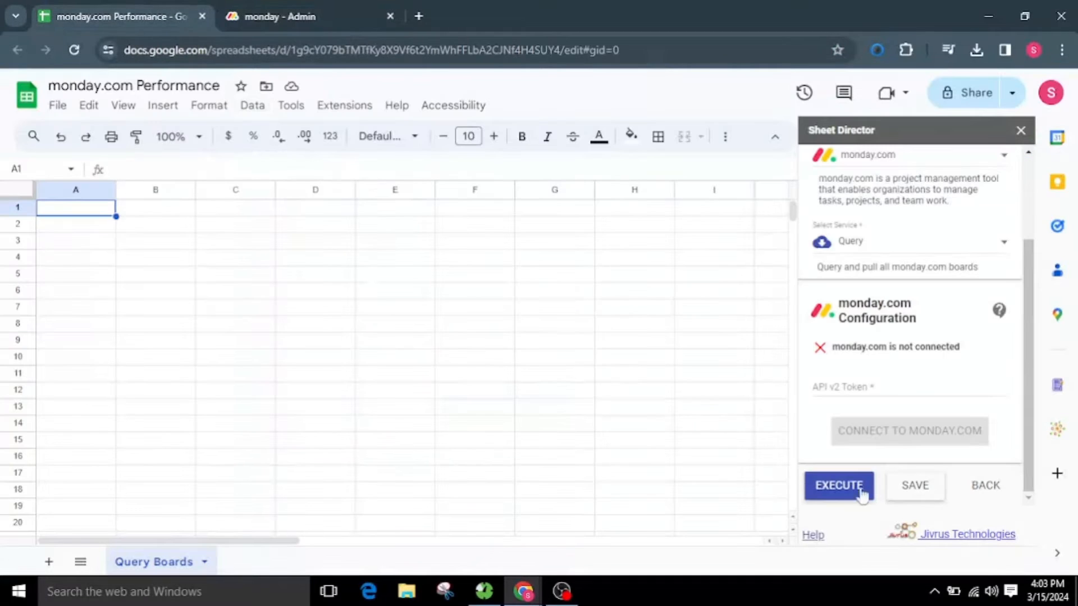
pyautogui.rightClick(866, 387)
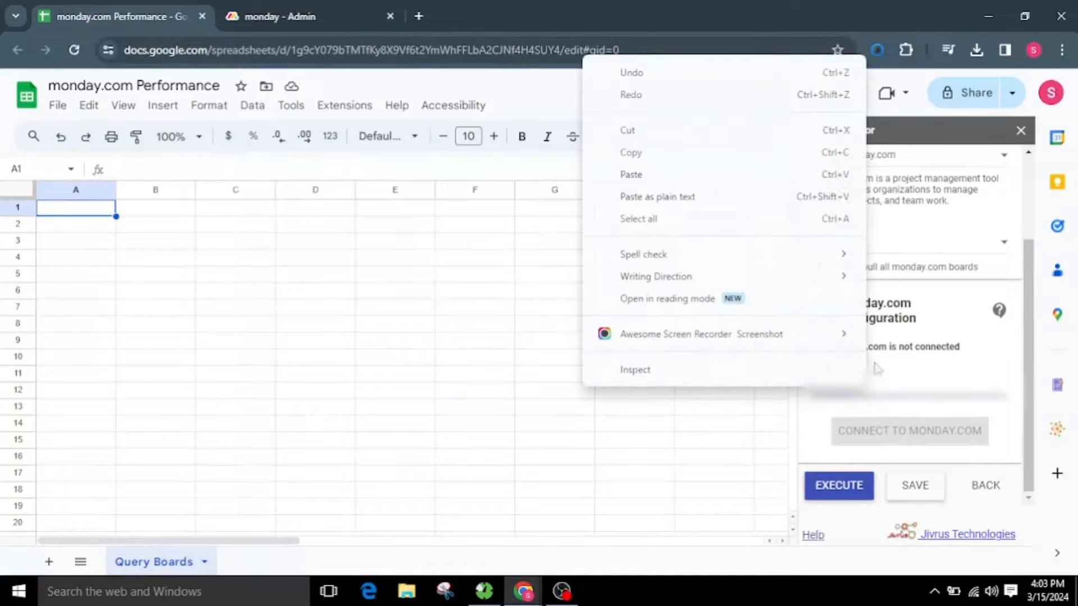
pyautogui.click(729, 174)
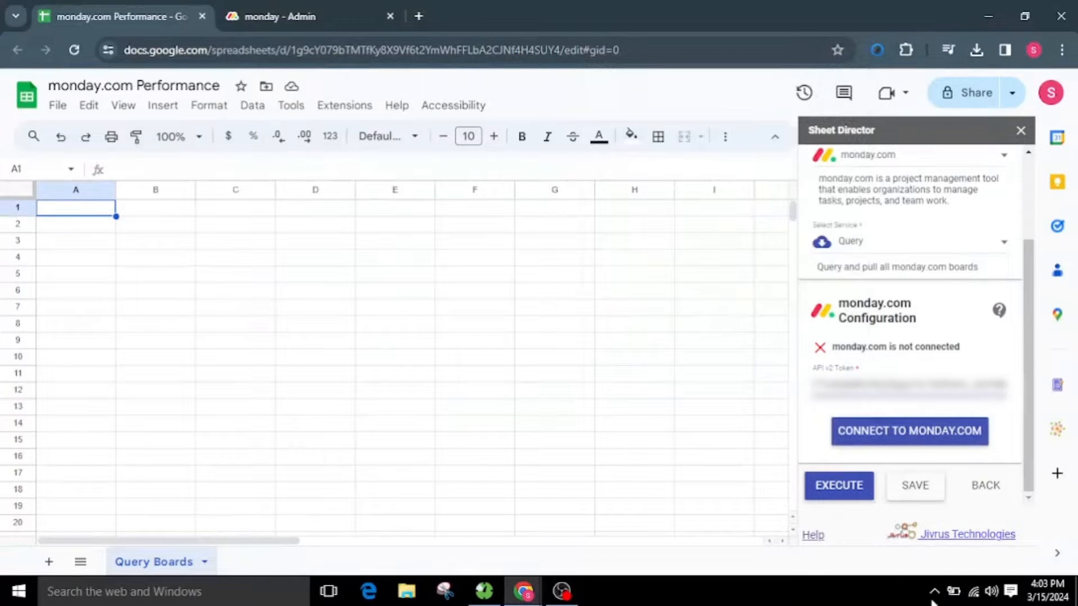
pyautogui.click(944, 431)
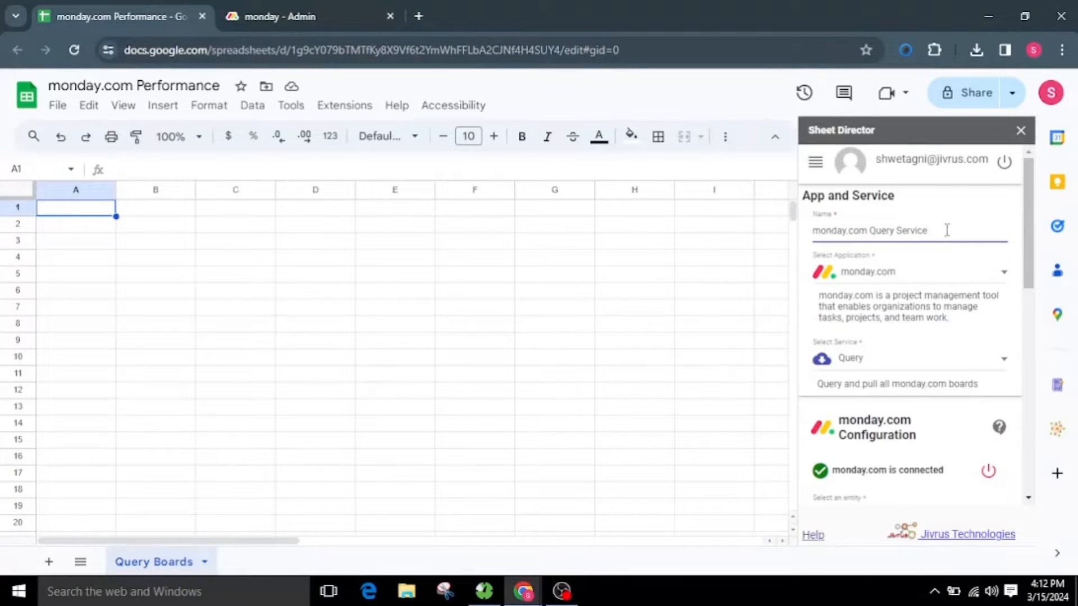
pyautogui.moveTo(946, 230); pyautogui.dragTo(785, 249)
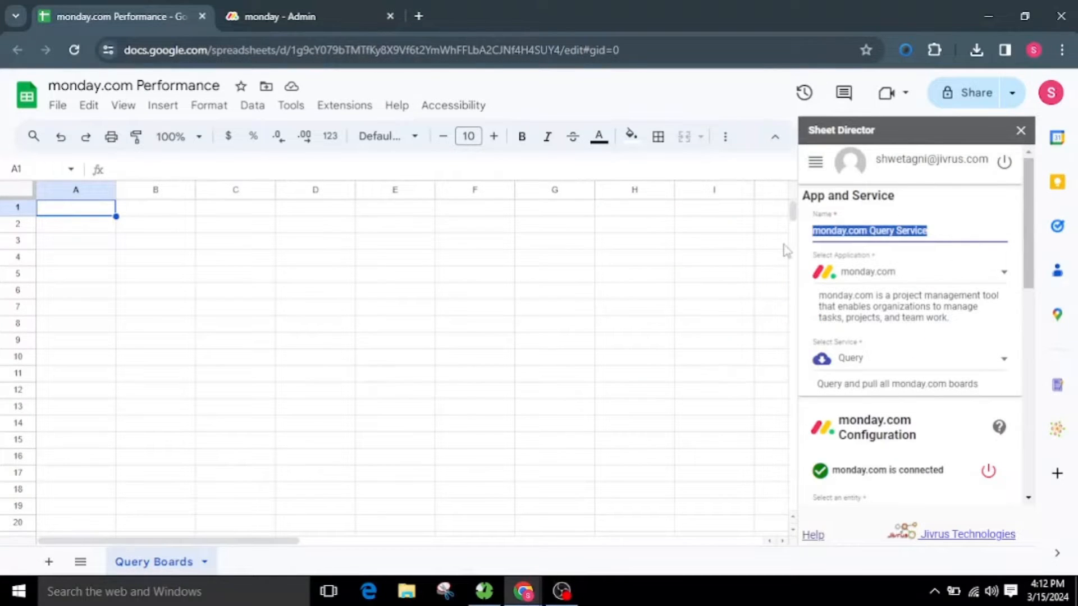
pyautogui.click(971, 230)
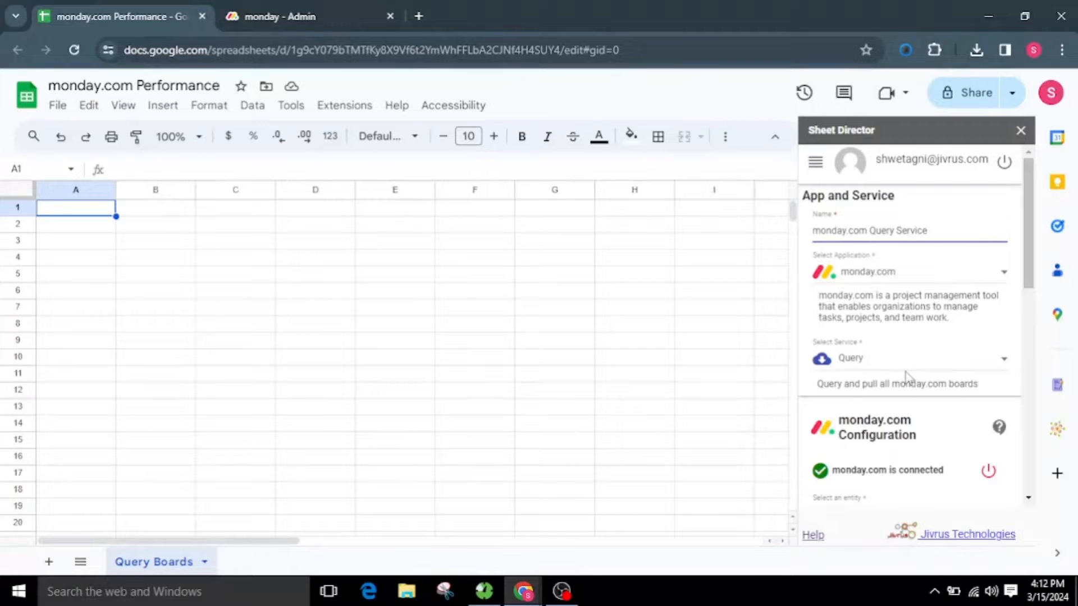
# Pick Board Folder Id, Board Kind, Description, Id, Name, State, Updated At and Permissions as the query fields for the Boards entity
pyautogui.scroll(-3, 874, 394)
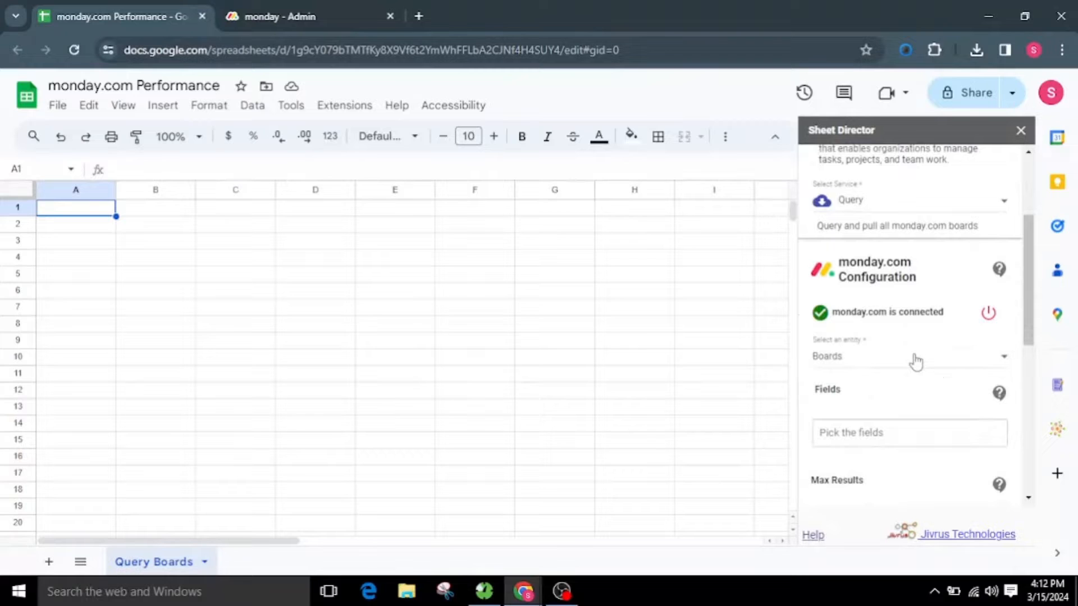
pyautogui.scroll(-2, 881, 409)
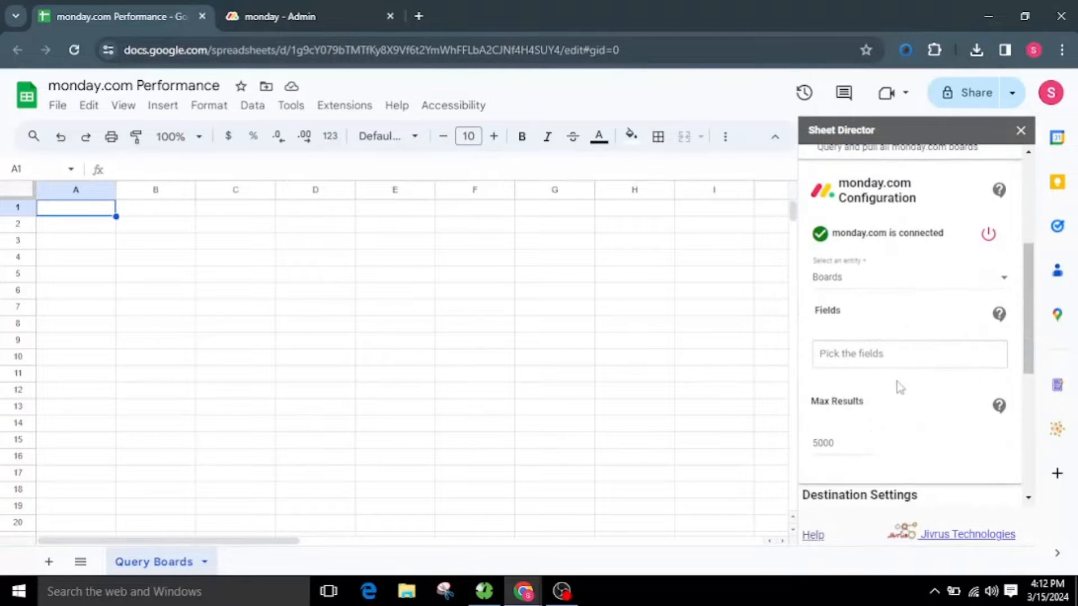
pyautogui.click(897, 352)
pyautogui.click(829, 378)
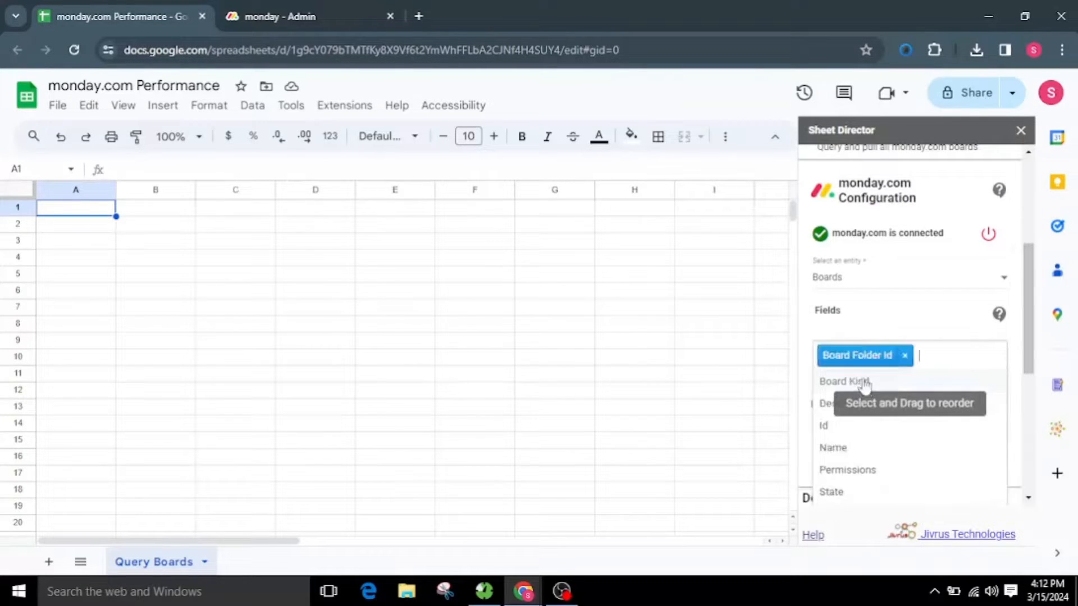
pyautogui.click(830, 403)
pyautogui.click(830, 409)
pyautogui.click(830, 432)
pyautogui.click(830, 405)
pyautogui.click(831, 424)
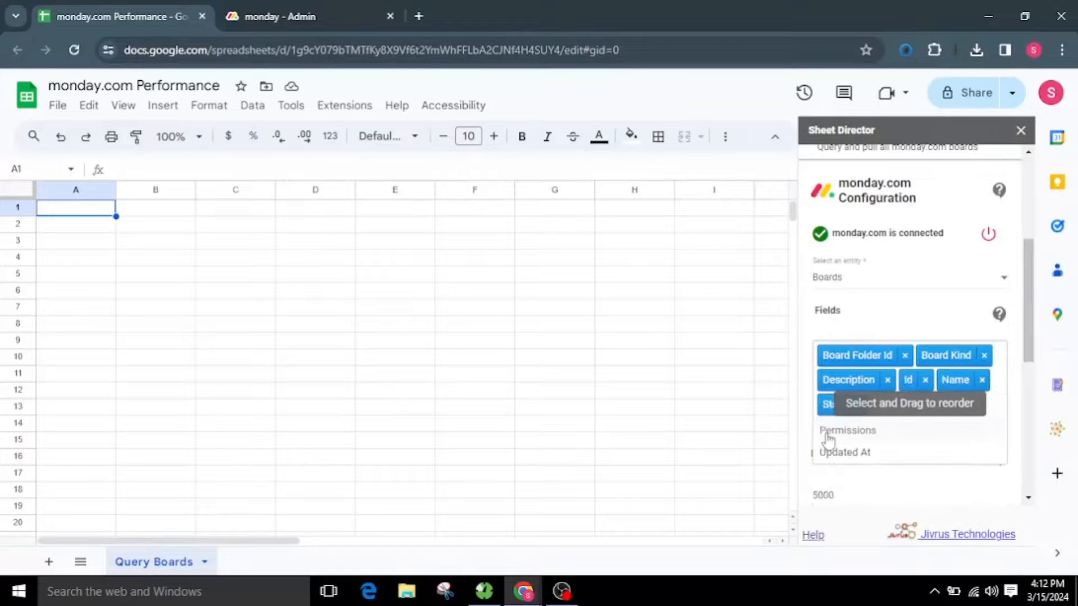
pyautogui.click(833, 448)
pyautogui.click(833, 429)
# Limit the boards query to a maximum of 25 results
pyautogui.scroll(-5, 886, 332)
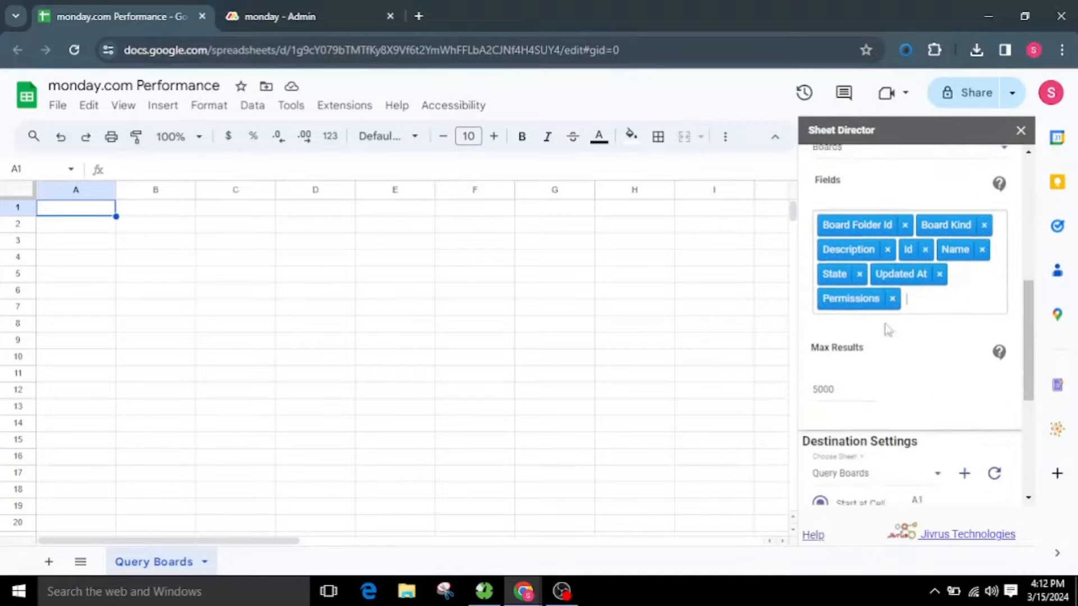
pyautogui.moveTo(843, 290); pyautogui.dragTo(795, 297)
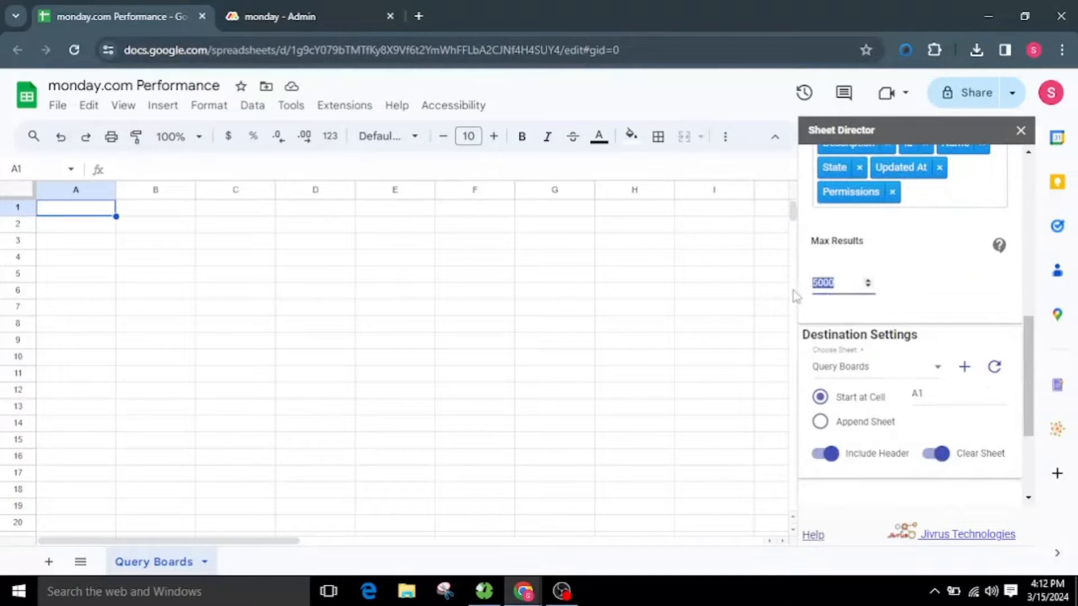
pyautogui.write('25')
pyautogui.scroll(-1, 943, 303)
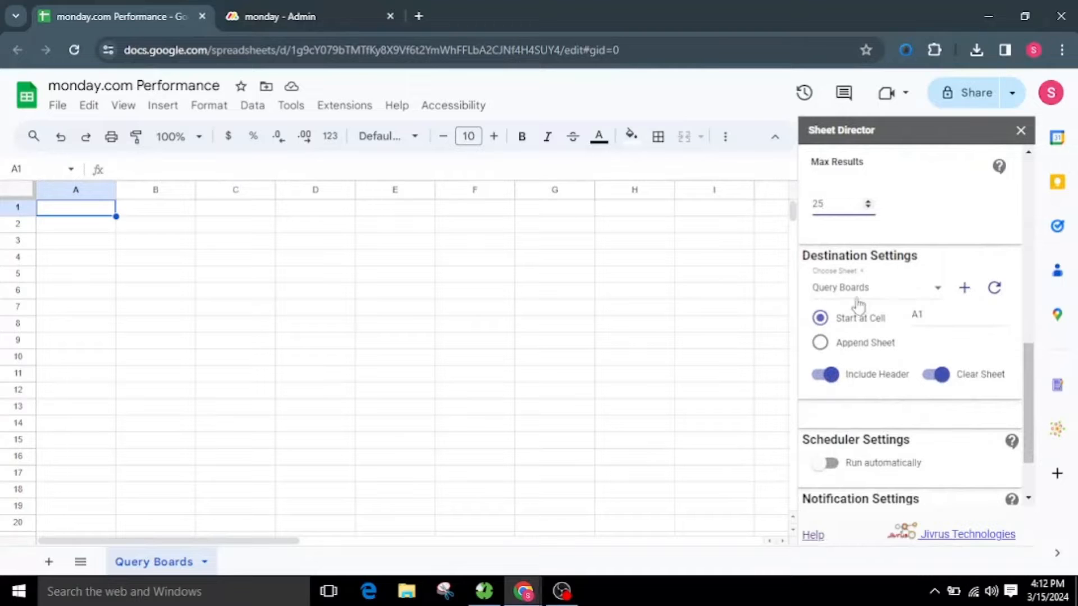
pyautogui.click(930, 314)
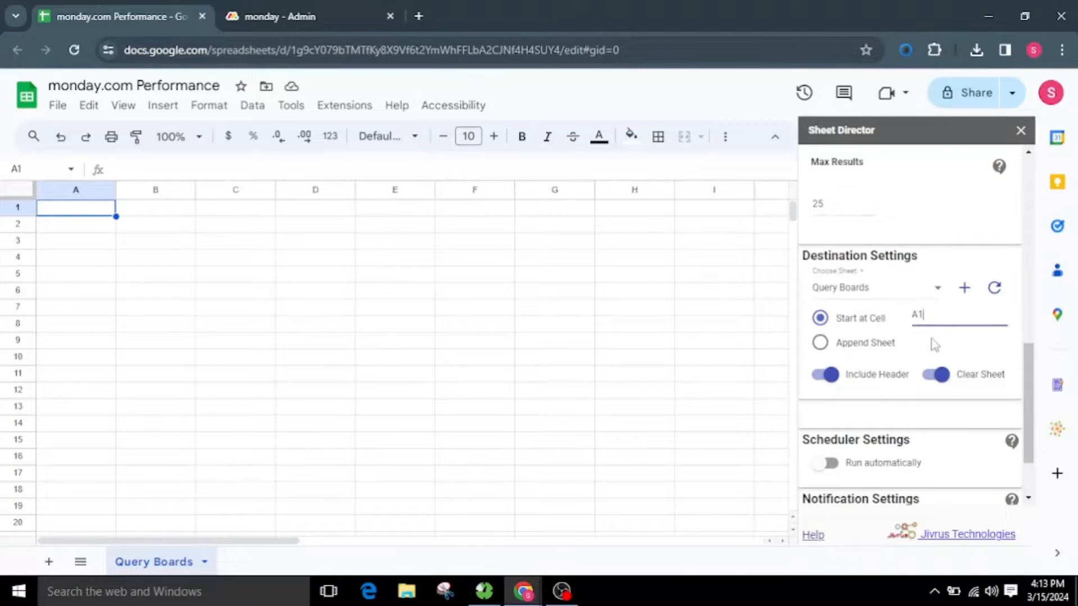
pyautogui.scroll(-2, 933, 344)
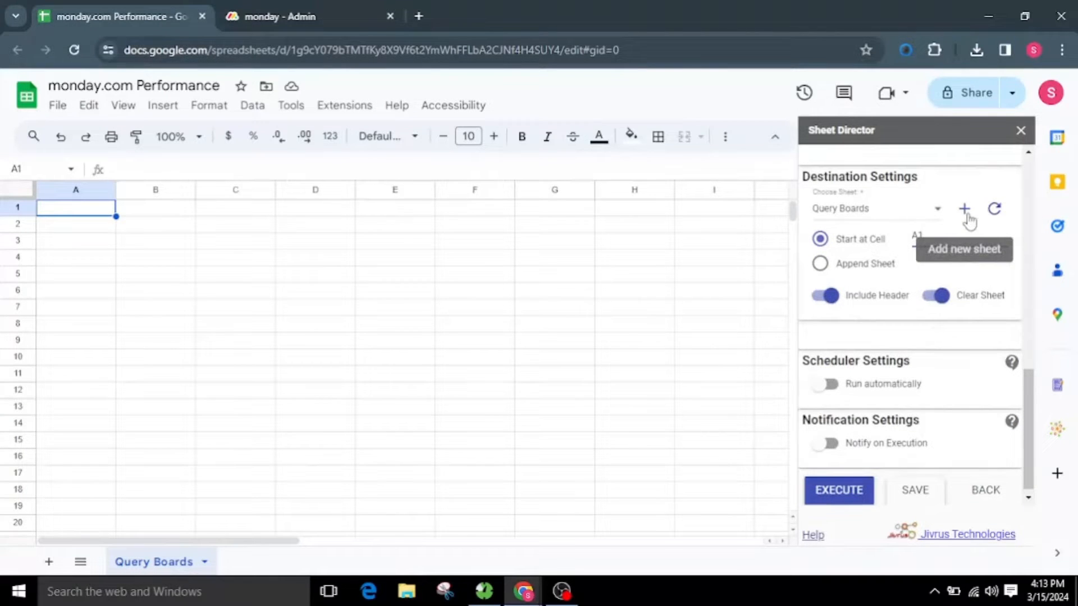
pyautogui.click(826, 295)
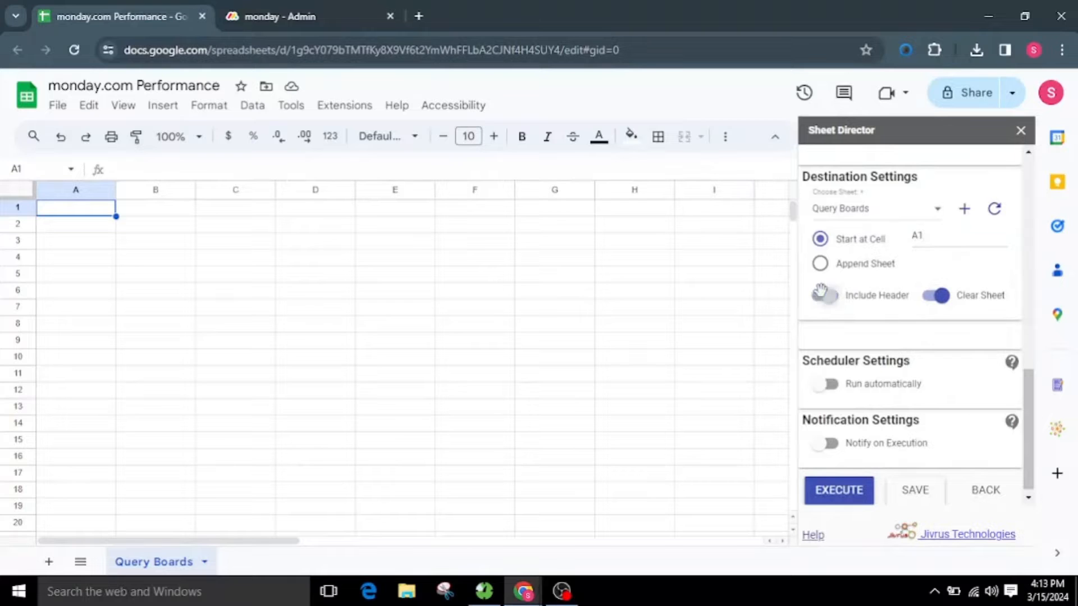
pyautogui.click(822, 292)
pyautogui.click(941, 293)
pyautogui.click(940, 293)
# Execute the query service and look through the board rows pulled into the Query Boards sheet
pyautogui.click(848, 494)
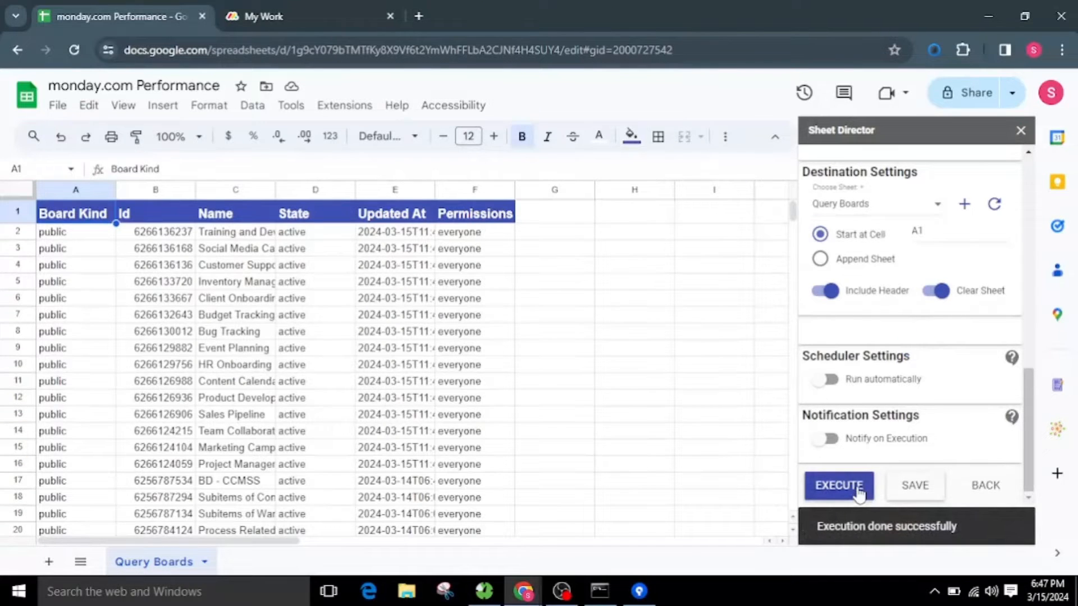
pyautogui.scroll(-3, 481, 378)
pyautogui.scroll(1, 481, 378)
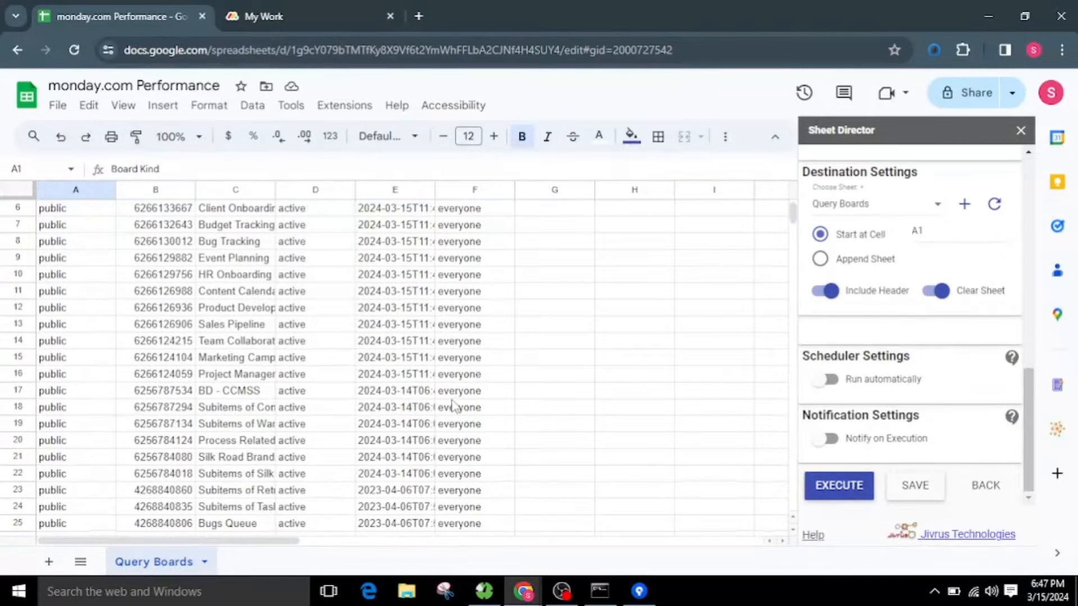
pyautogui.scroll(2, 454, 406)
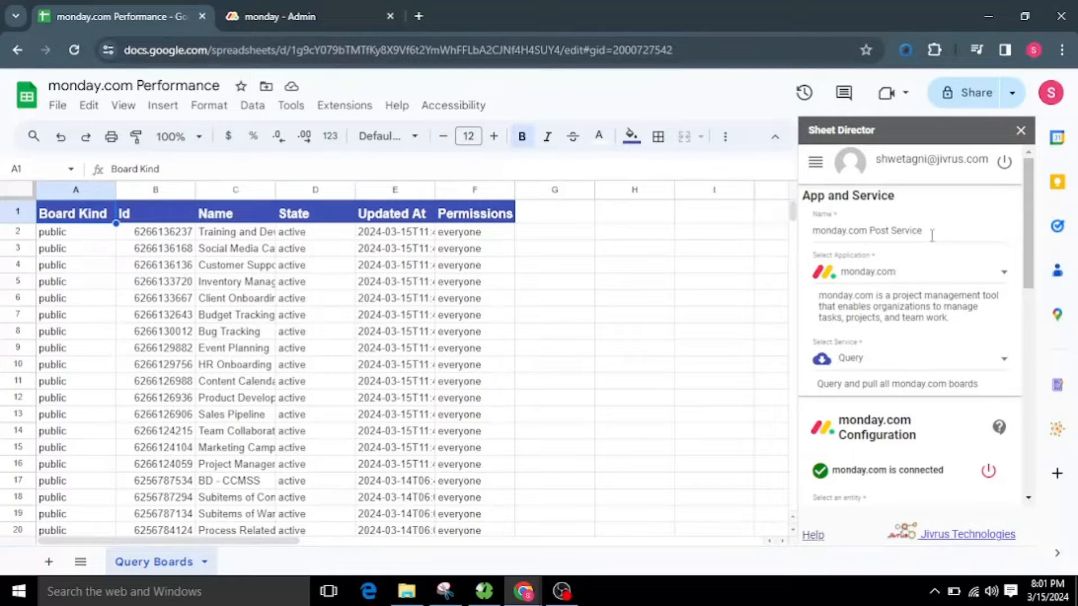
pyautogui.moveTo(932, 236); pyautogui.dragTo(810, 245)
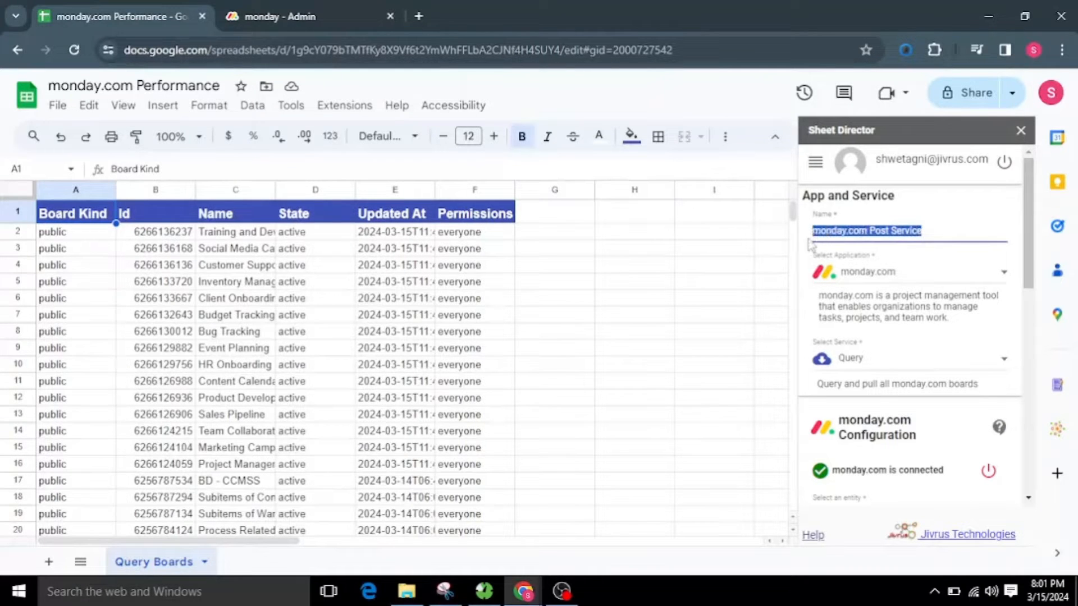
pyautogui.click(956, 230)
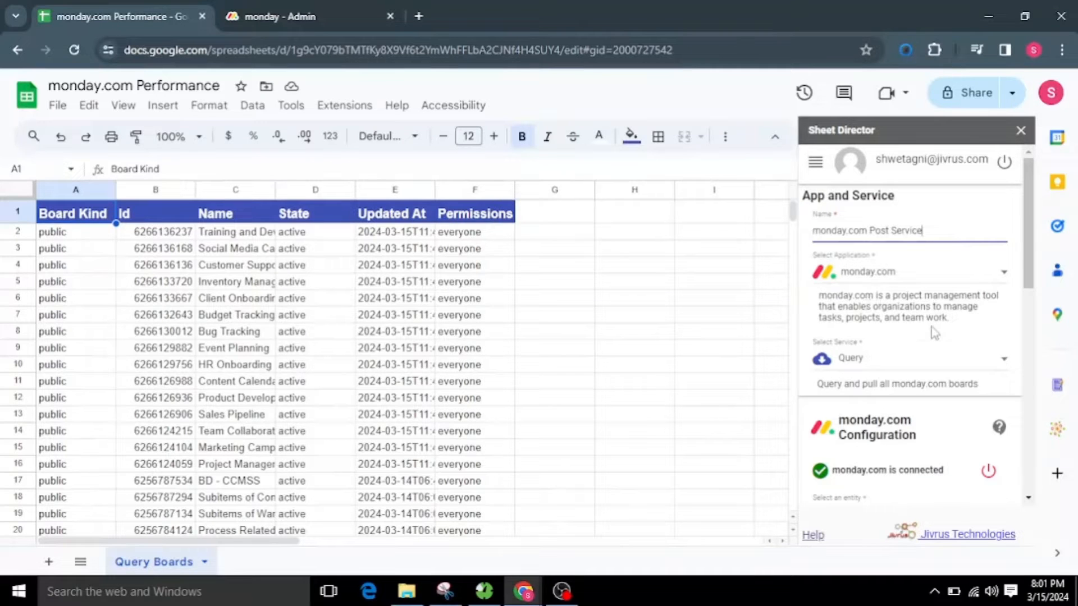
# Change the service type of the monday.com Post Service to Post
pyautogui.scroll(-2, 931, 326)
pyautogui.click(887, 282)
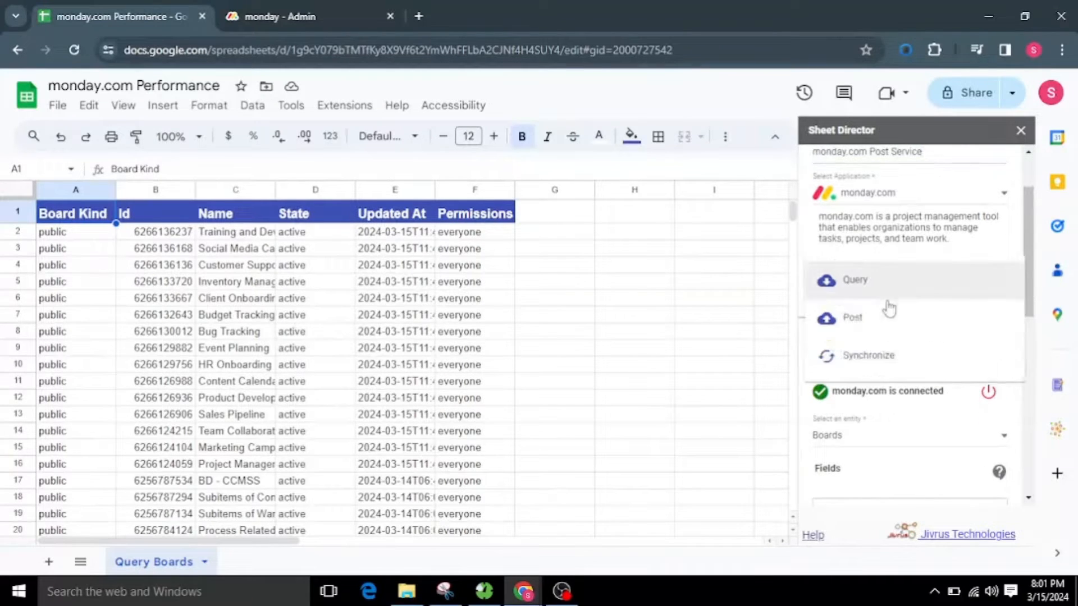
pyautogui.click(885, 317)
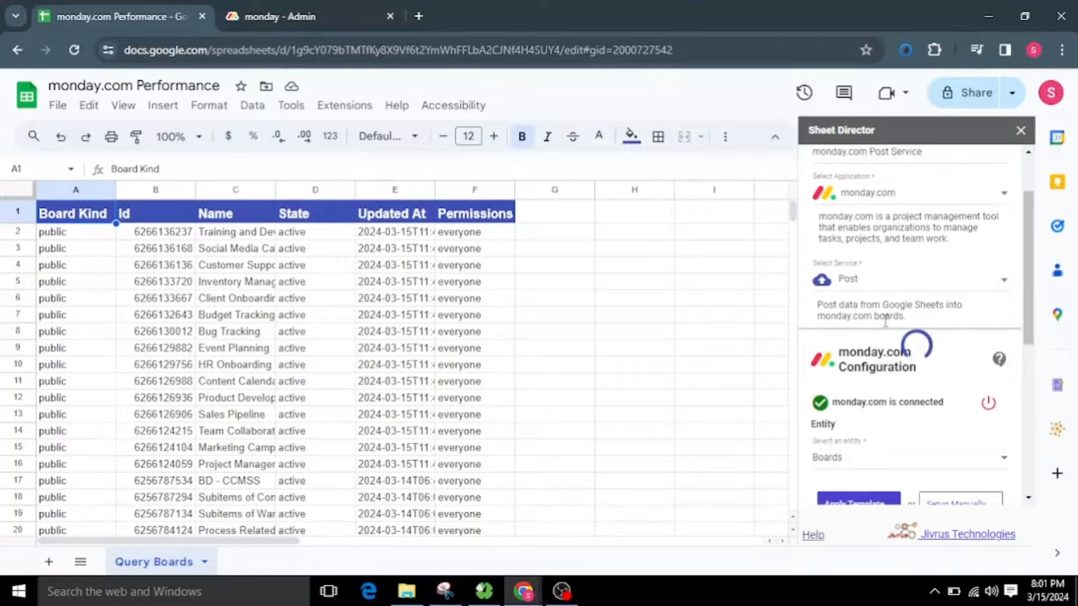
# Apply the ready-made template for the Boards entity to the post service
pyautogui.scroll(-2, 859, 388)
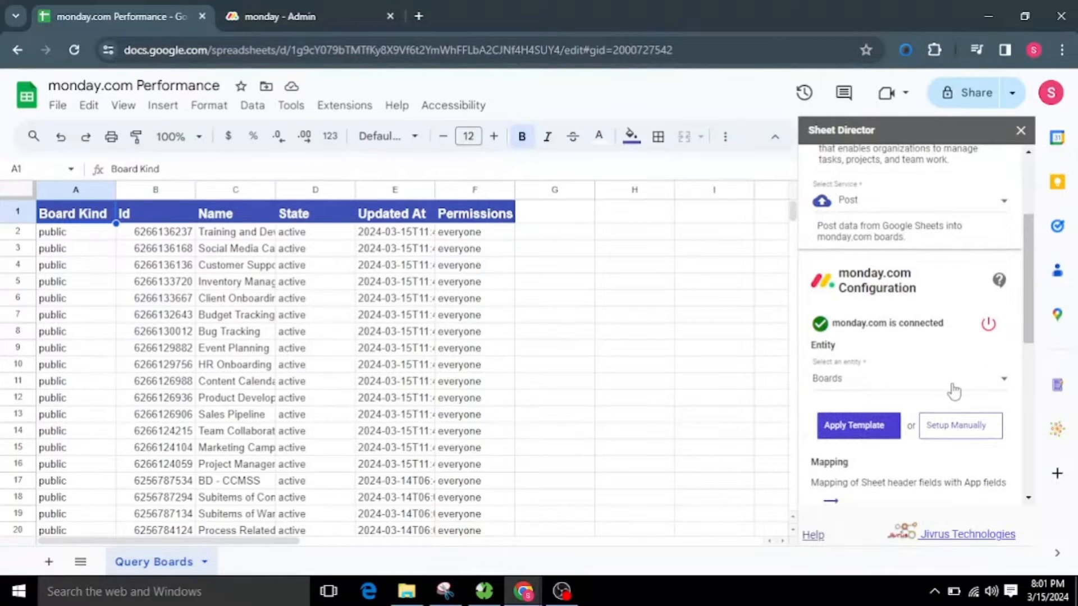
pyautogui.scroll(-2, 923, 385)
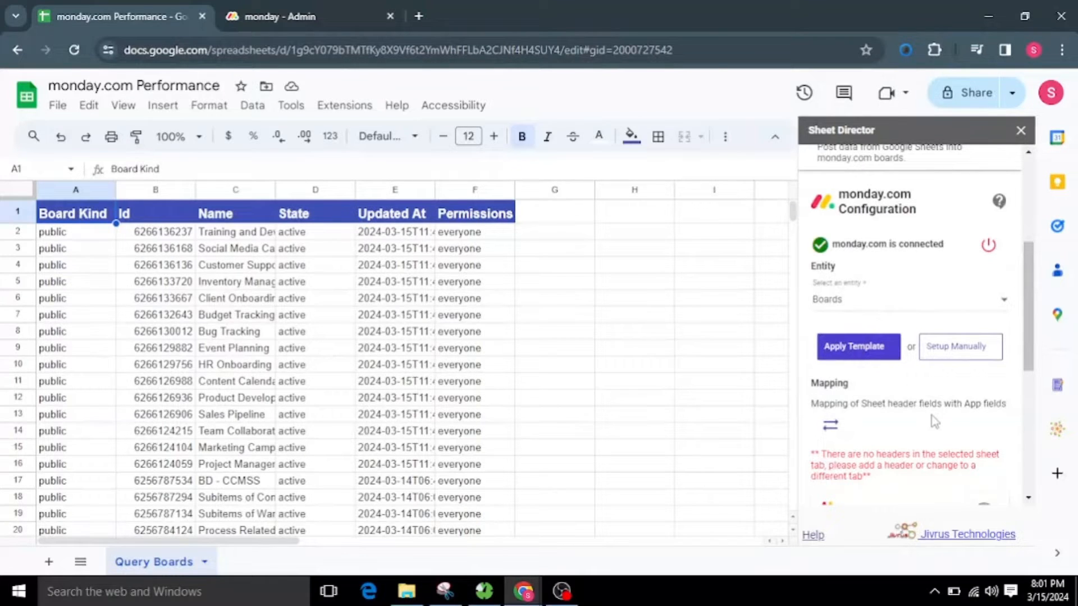
pyautogui.click(853, 354)
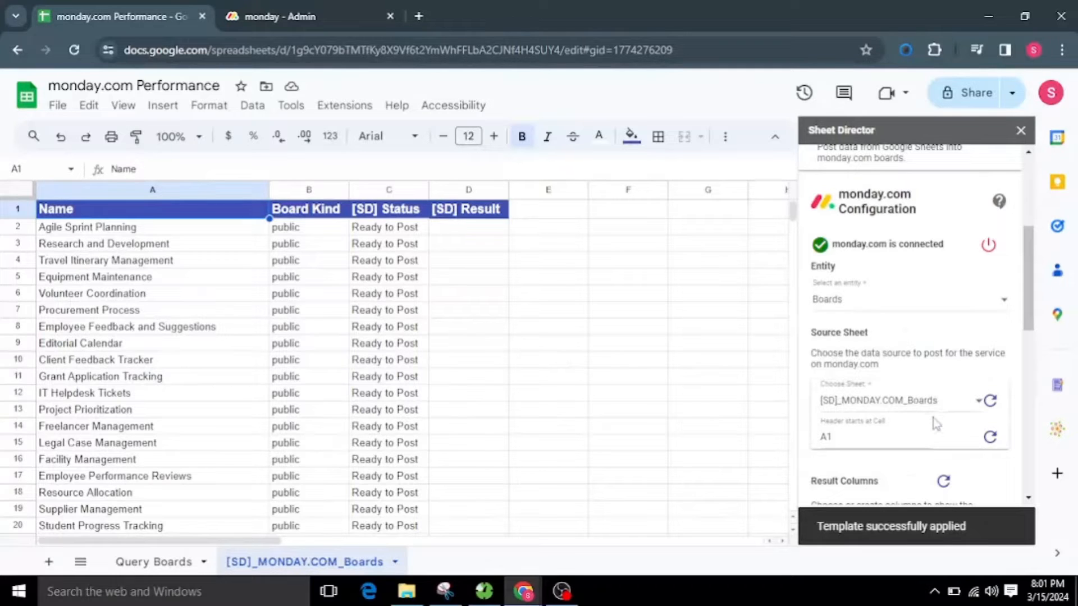
pyautogui.scroll(-3, 934, 424)
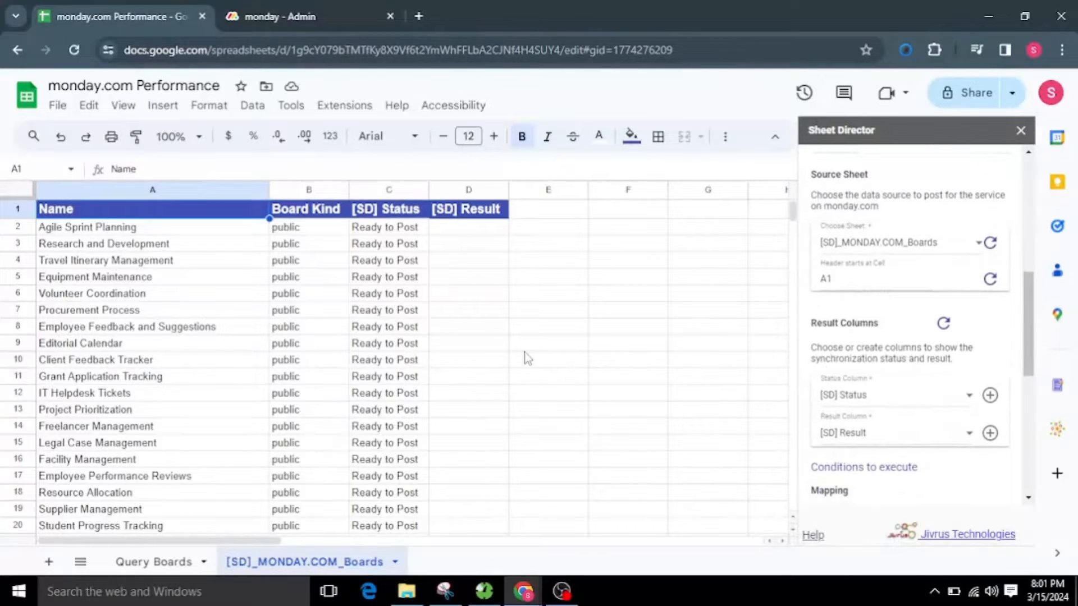
pyautogui.scroll(-1, 526, 358)
pyautogui.scroll(1, 492, 290)
pyautogui.click(449, 191)
pyautogui.click(593, 313)
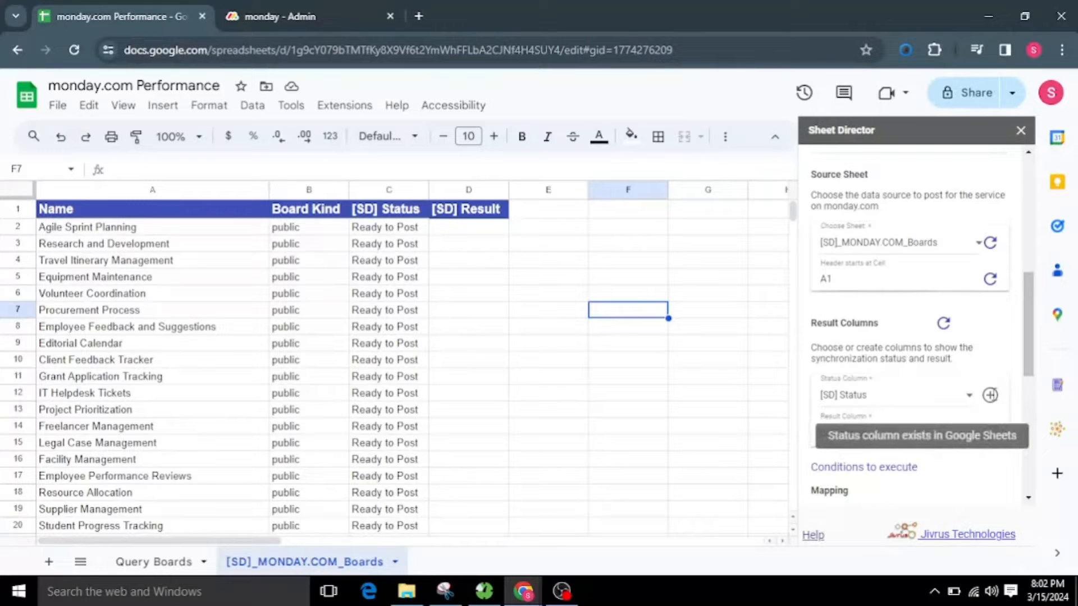
# Review the status column choices and the mapping of the Name and Board Kind fields for the post service
pyautogui.click(893, 399)
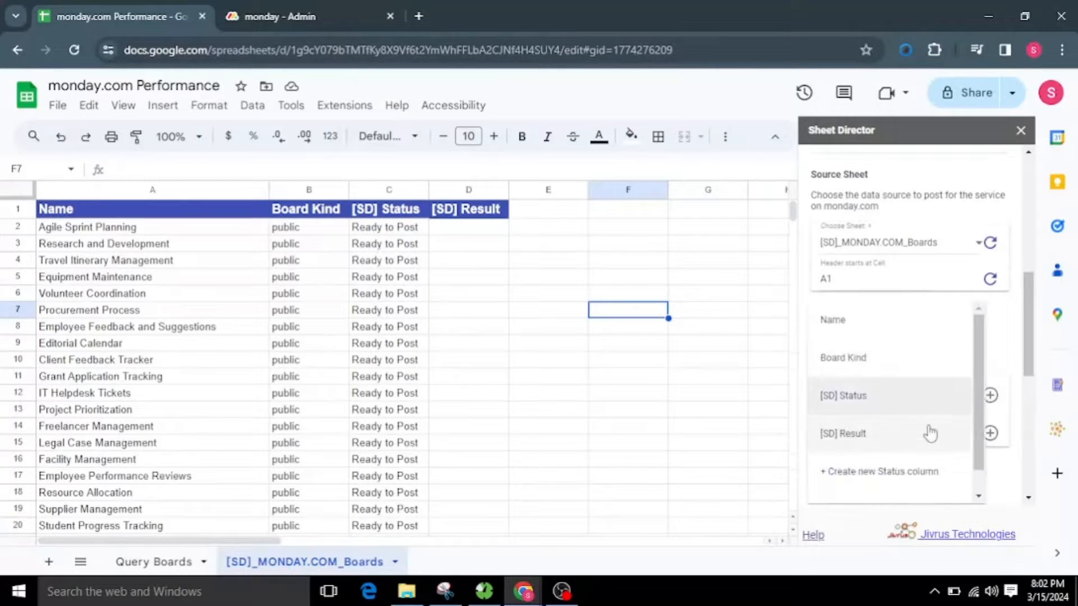
pyautogui.click(1003, 354)
pyautogui.scroll(-6, 960, 426)
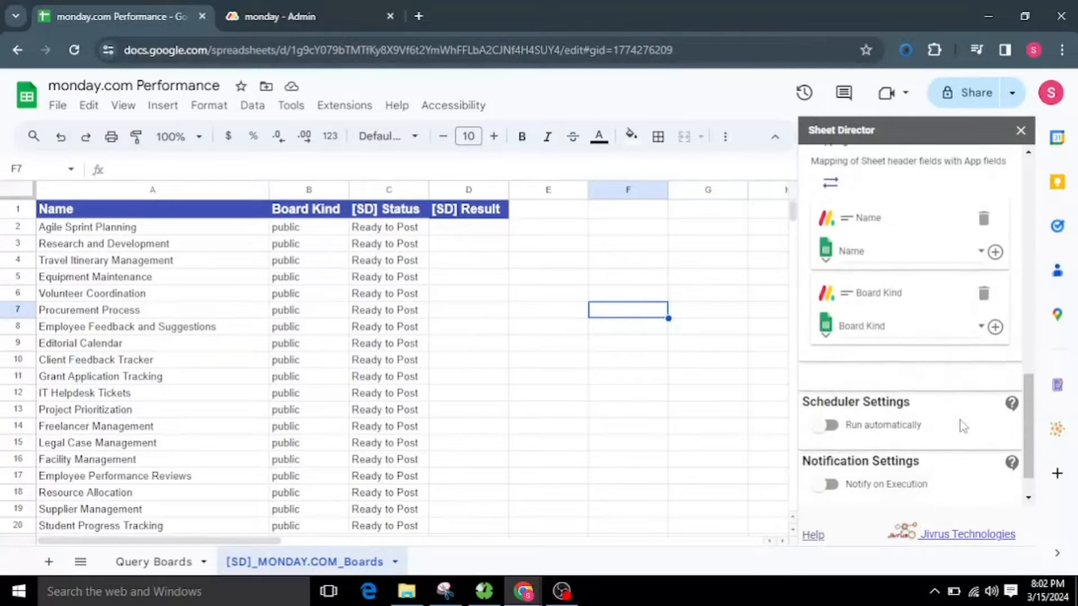
pyautogui.scroll(2, 959, 425)
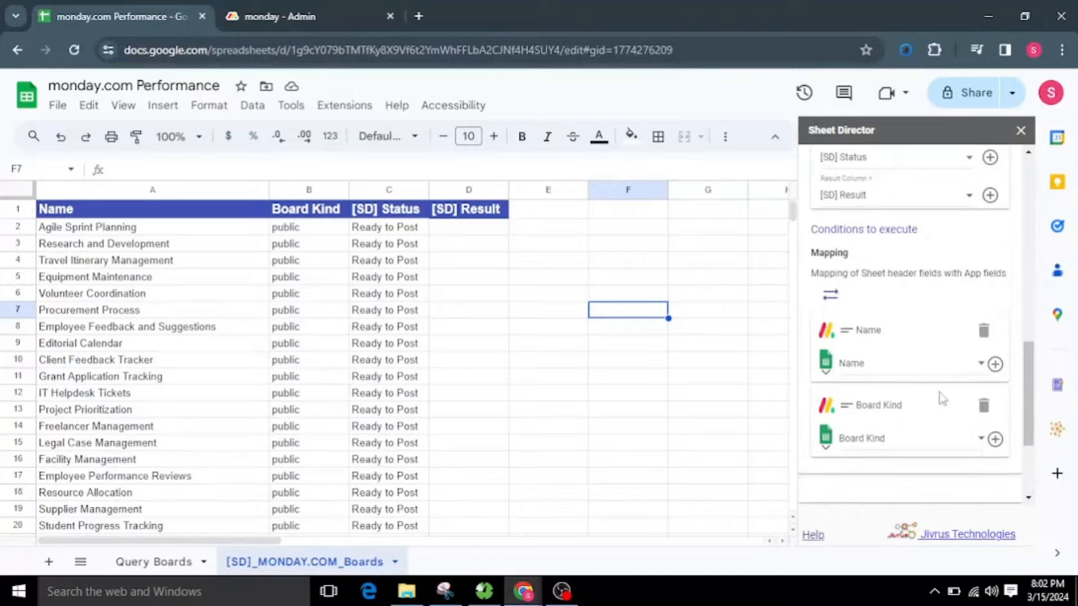
pyautogui.click(905, 362)
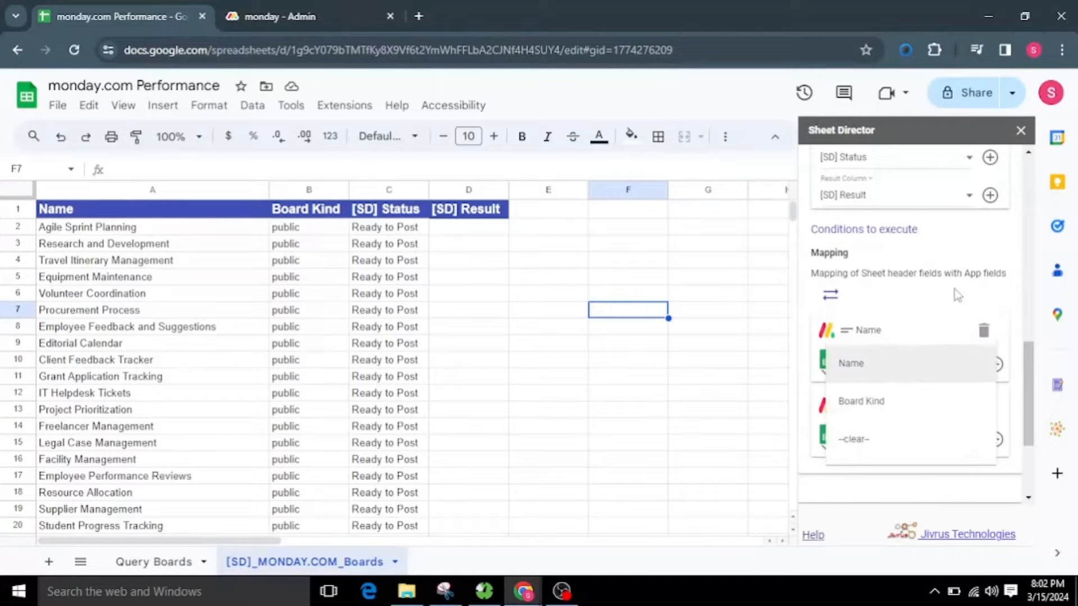
pyautogui.click(957, 295)
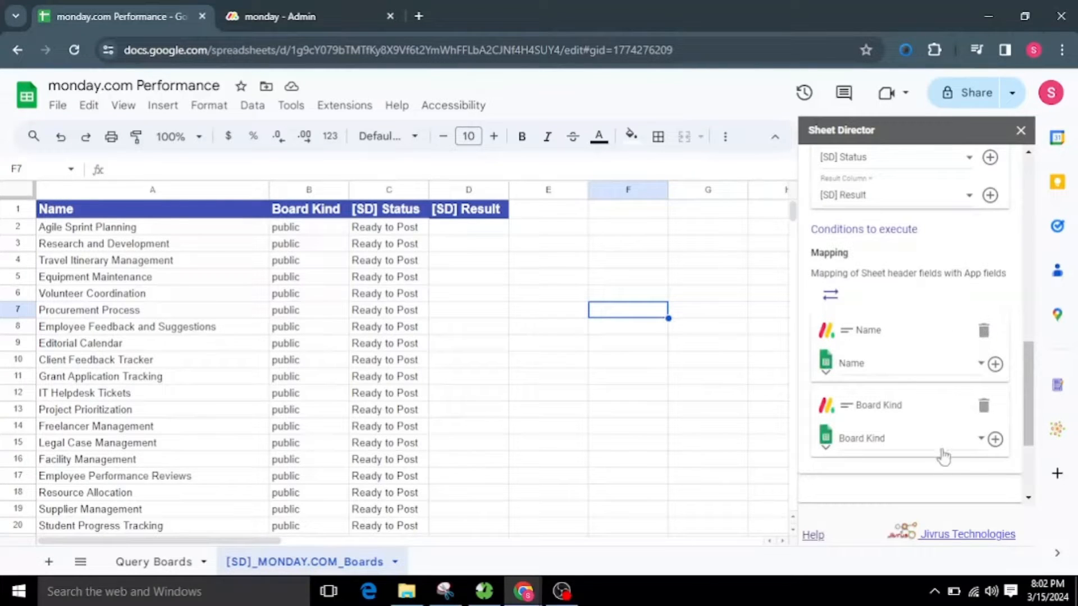
pyautogui.scroll(-3, 943, 458)
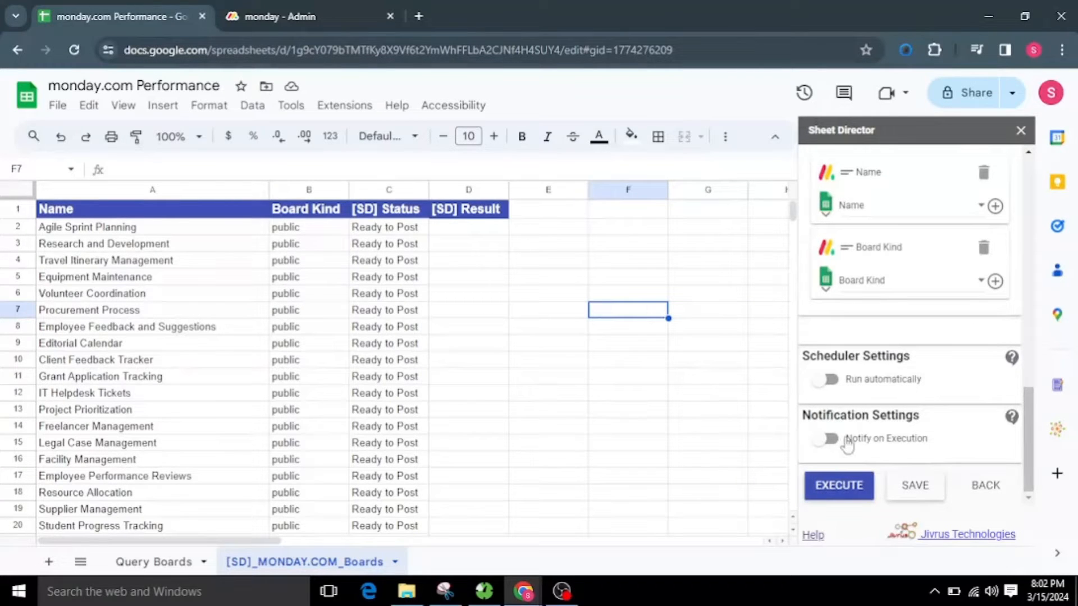
# Execute the post service, post the ready board records to monday.com and check their status and result columns
pyautogui.click(846, 492)
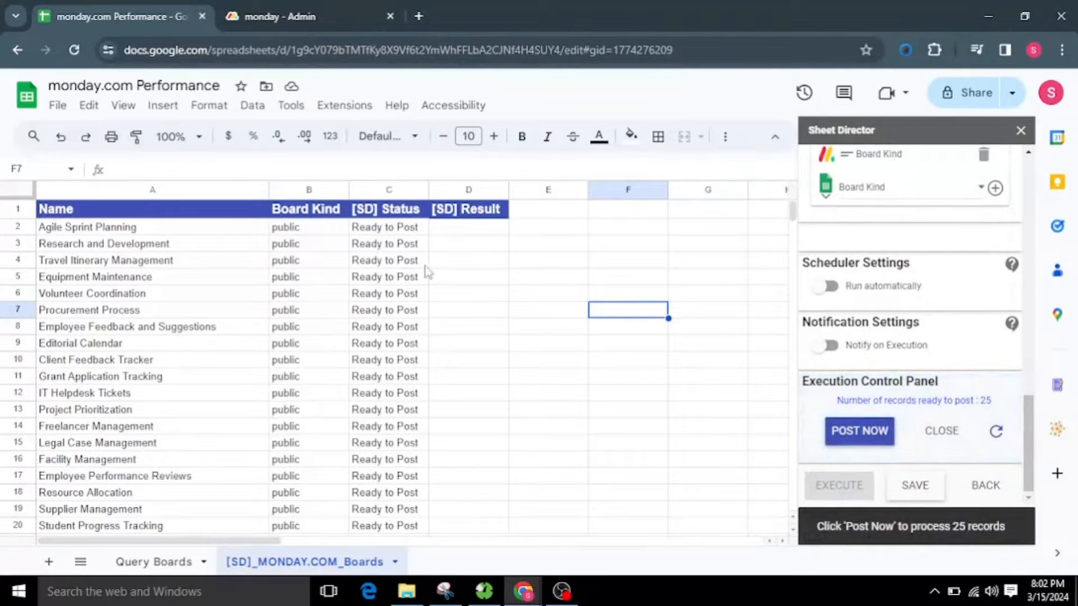
pyautogui.click(387, 232)
pyautogui.click(435, 329)
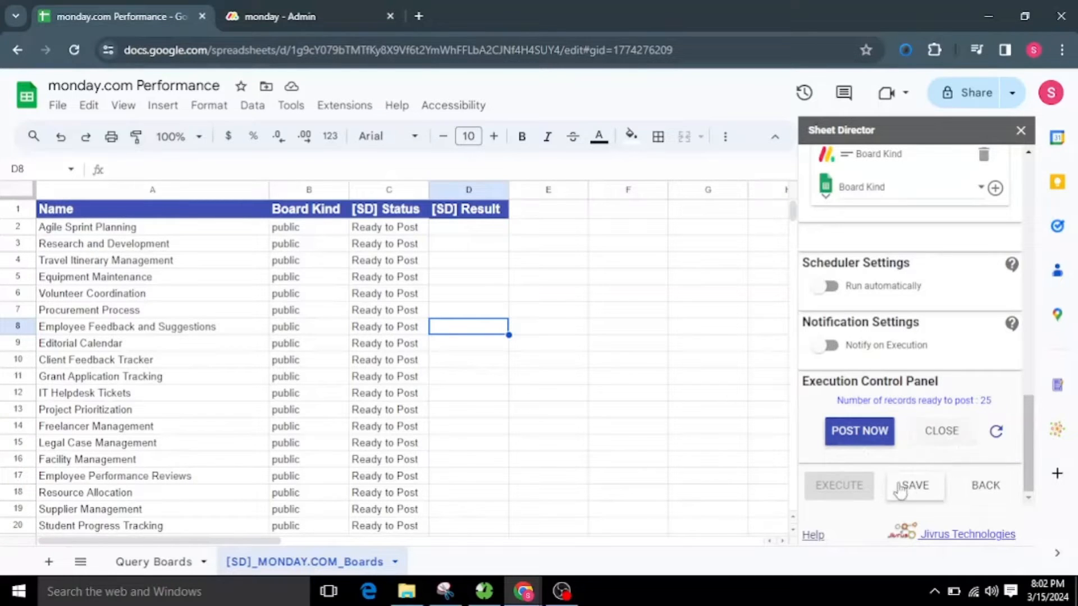
pyautogui.click(870, 436)
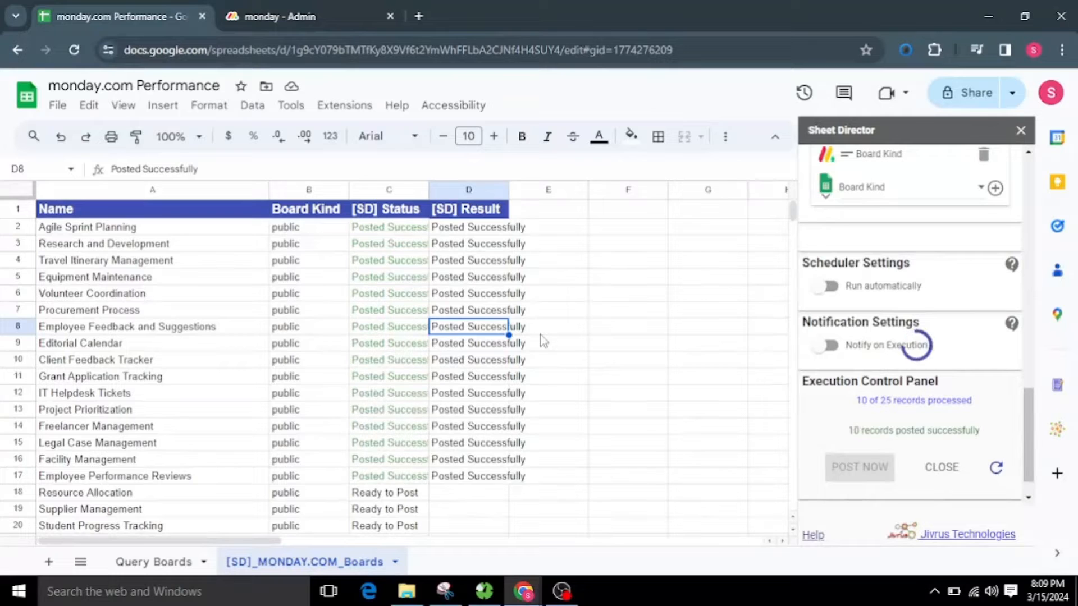
pyautogui.scroll(-3, 543, 341)
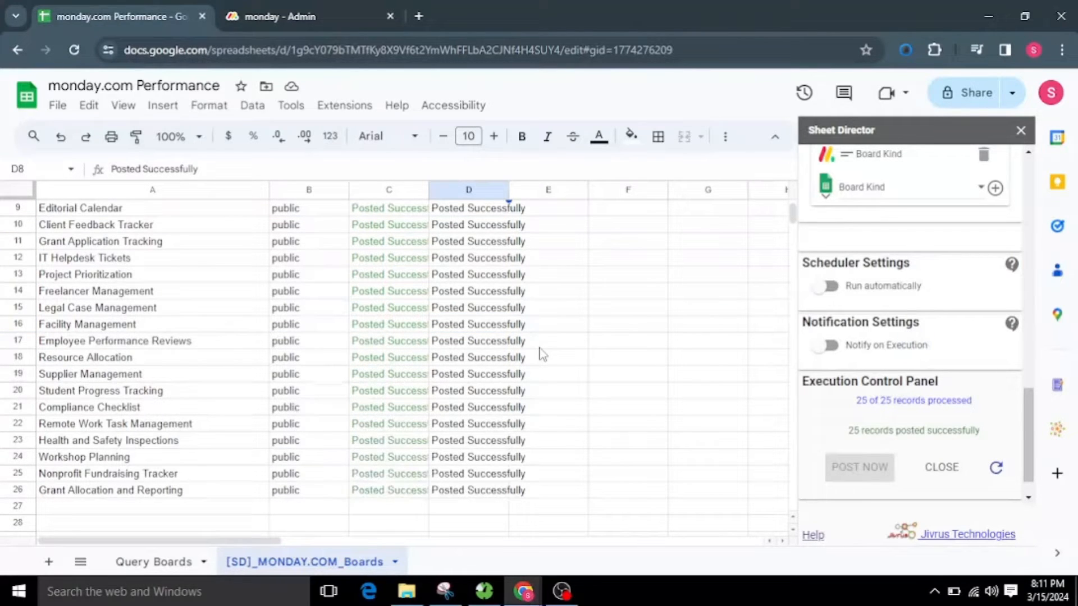
pyautogui.scroll(3, 542, 354)
# Switch to monday.com, look through the Main workspace board list for the posted boards, and return to the Google Sheet
pyautogui.click(299, 13)
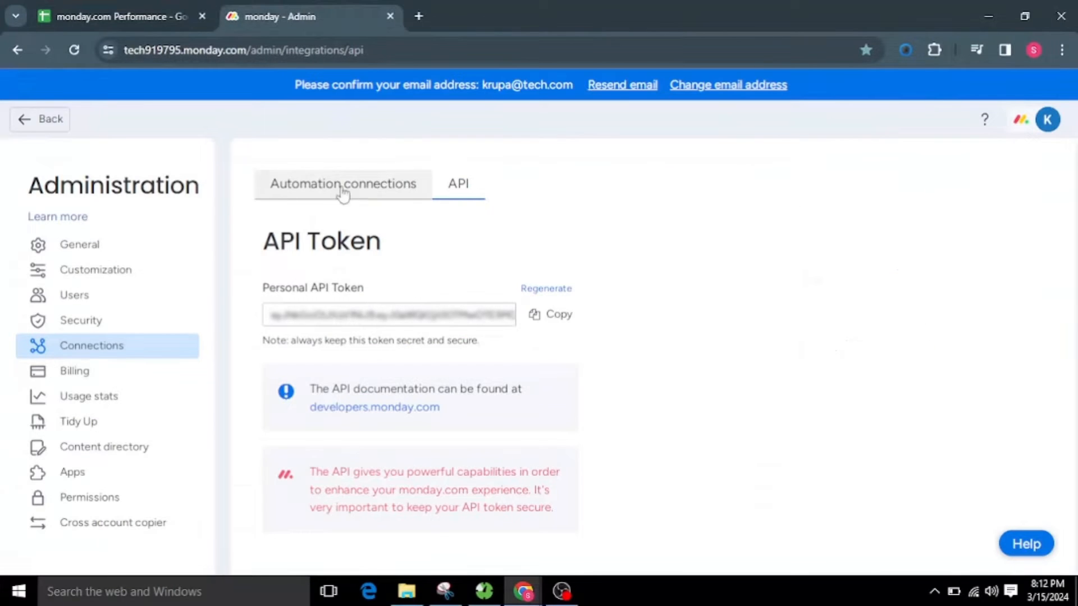
pyautogui.click(38, 123)
pyautogui.scroll(-5, 114, 432)
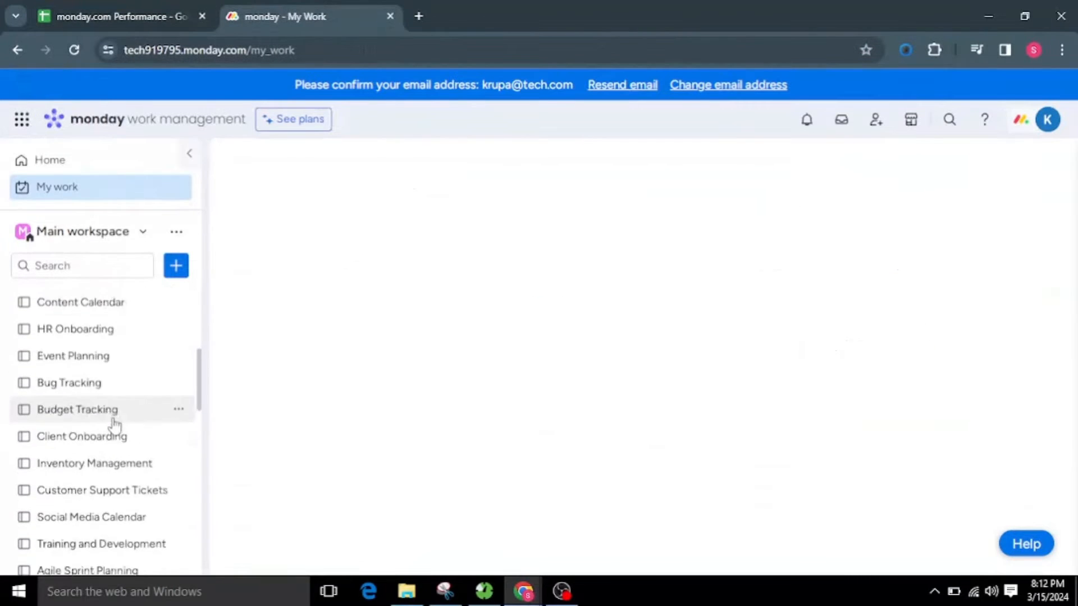
pyautogui.scroll(-12, 115, 425)
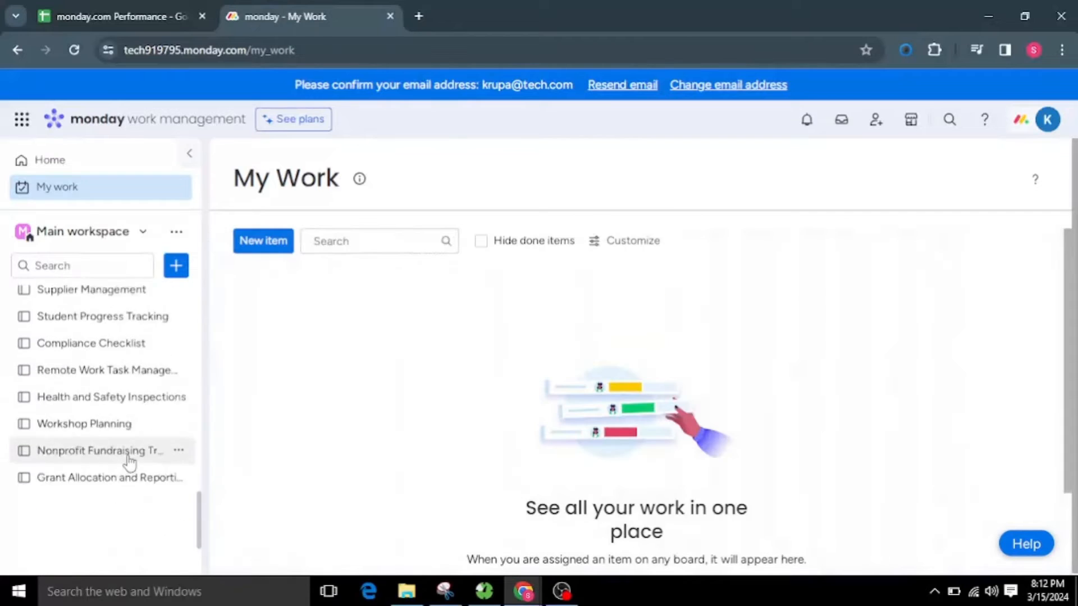
pyautogui.scroll(10, 129, 462)
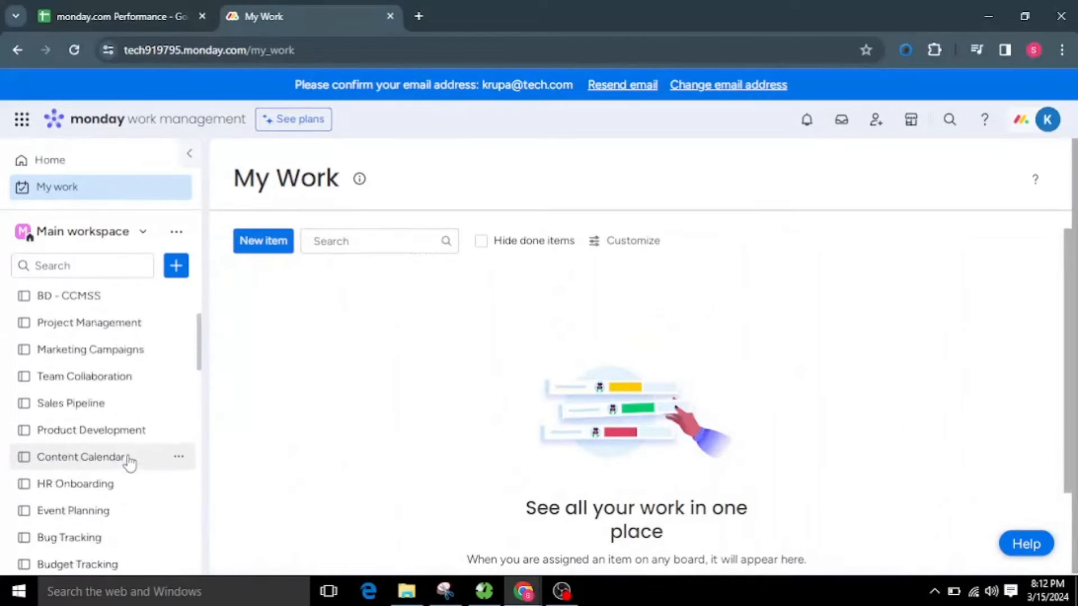
pyautogui.scroll(3, 131, 461)
pyautogui.click(135, 12)
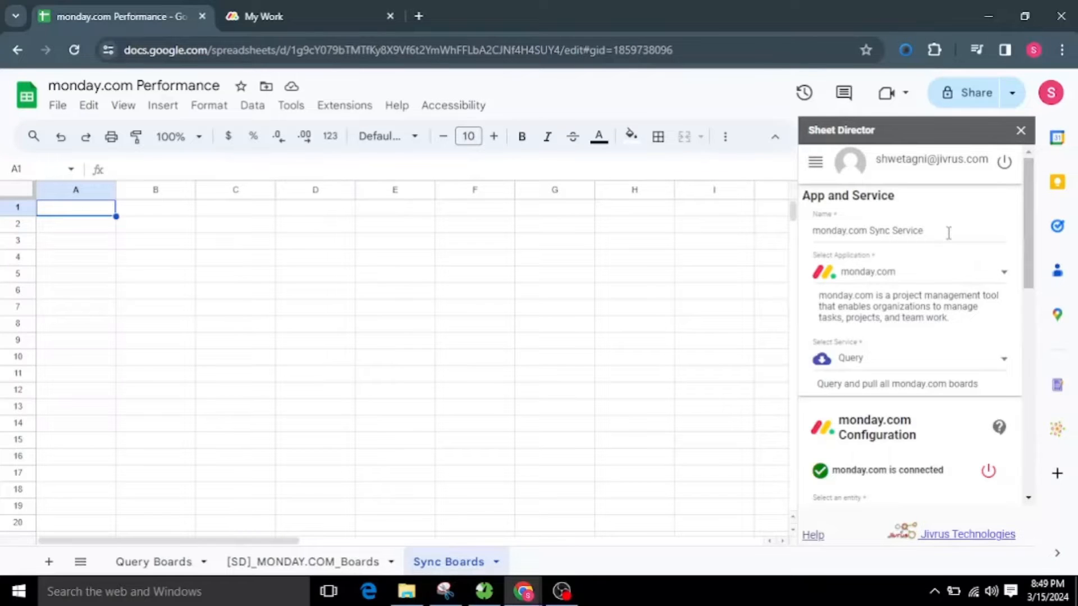
# Change the service type of the monday.com Sync Service to Synchronize
pyautogui.moveTo(948, 233); pyautogui.dragTo(811, 235)
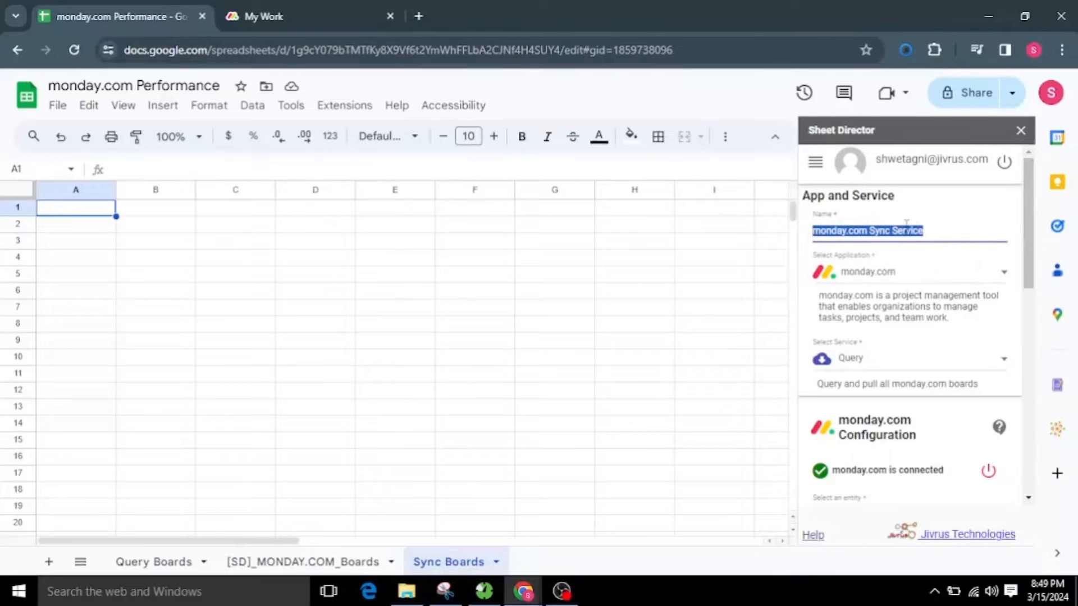
pyautogui.click(989, 232)
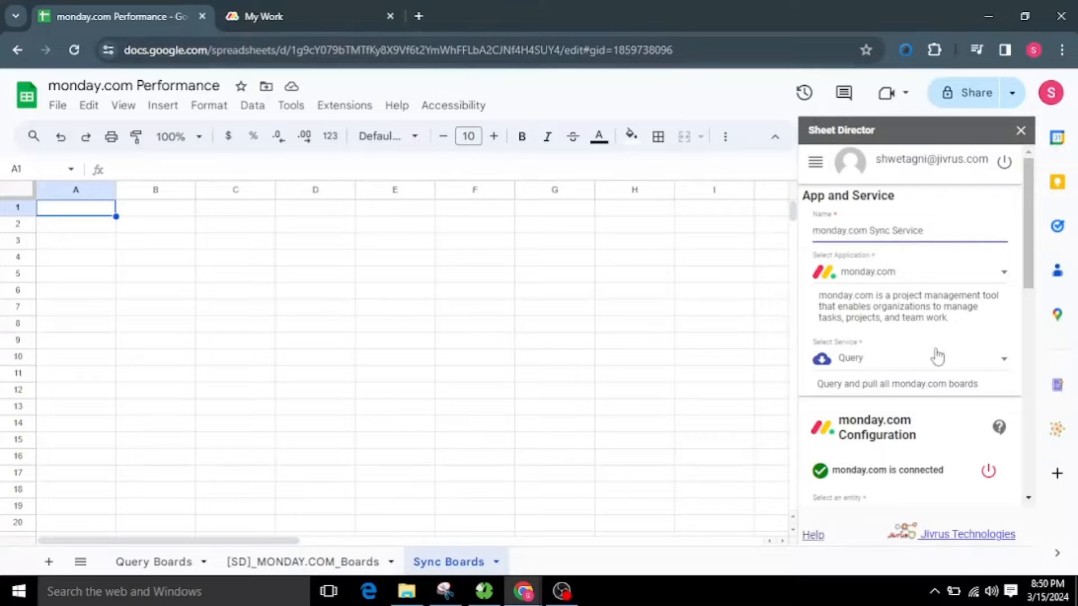
pyautogui.click(942, 372)
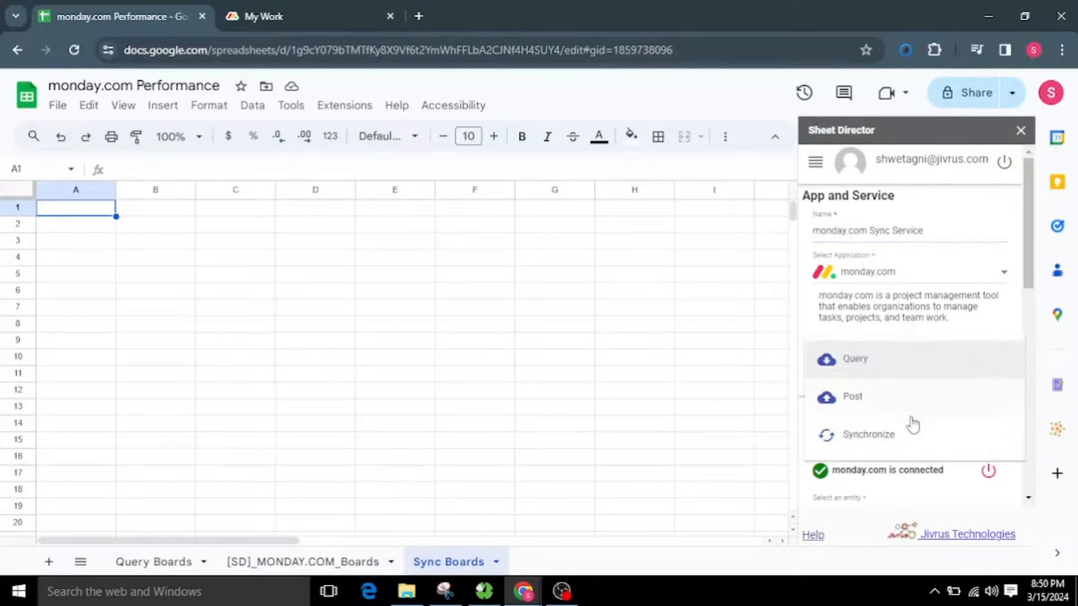
pyautogui.click(907, 435)
# Examine the sync service's entity, selected fields, maximum results and the key used to match rows
pyautogui.scroll(-3, 914, 420)
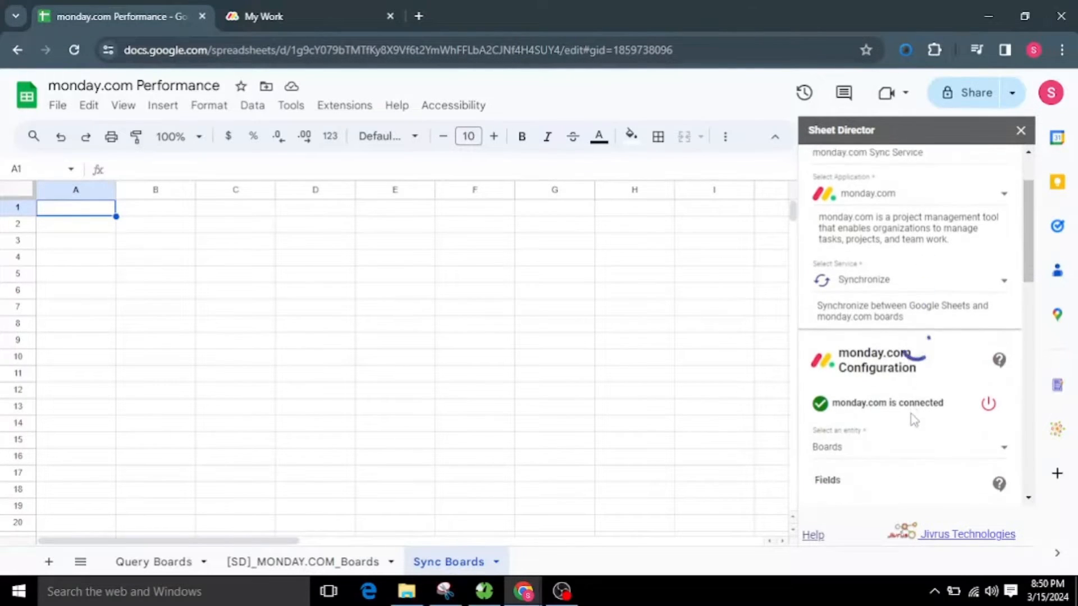
pyautogui.scroll(2, 915, 393)
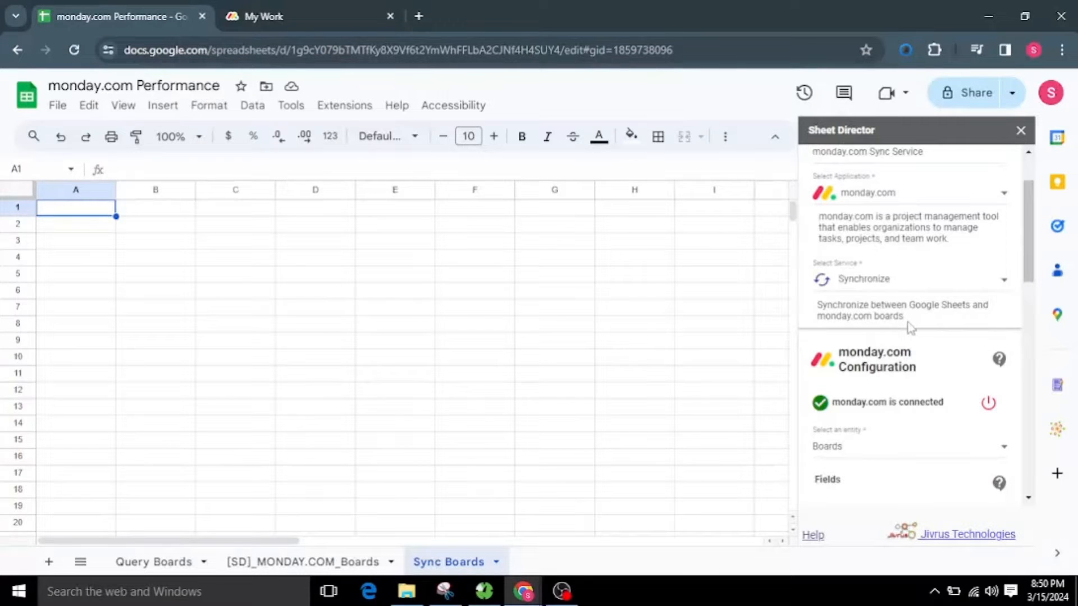
pyautogui.scroll(-3, 910, 327)
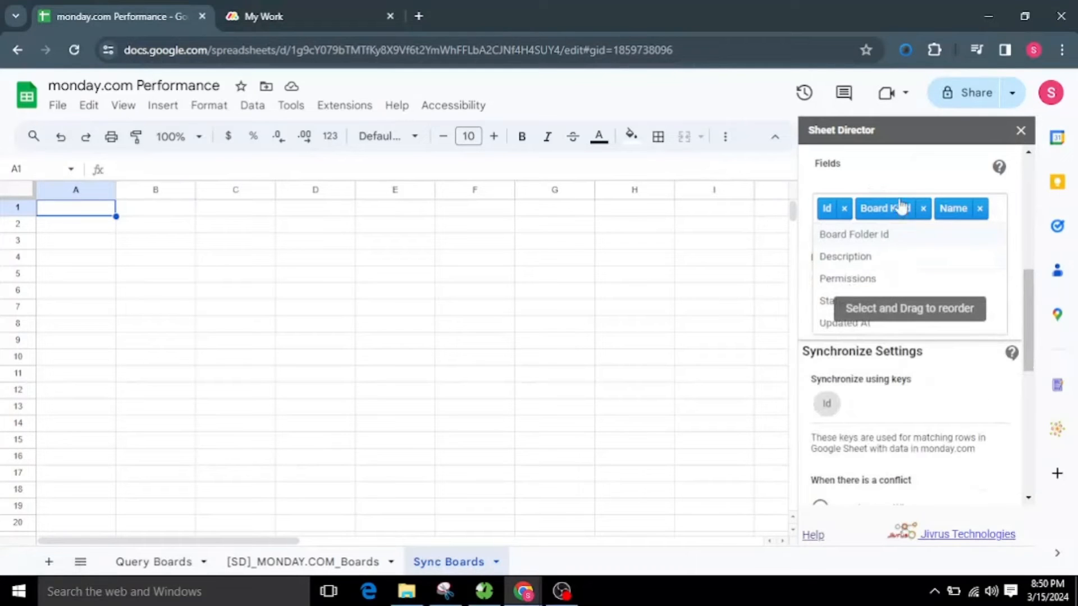
pyautogui.click(907, 174)
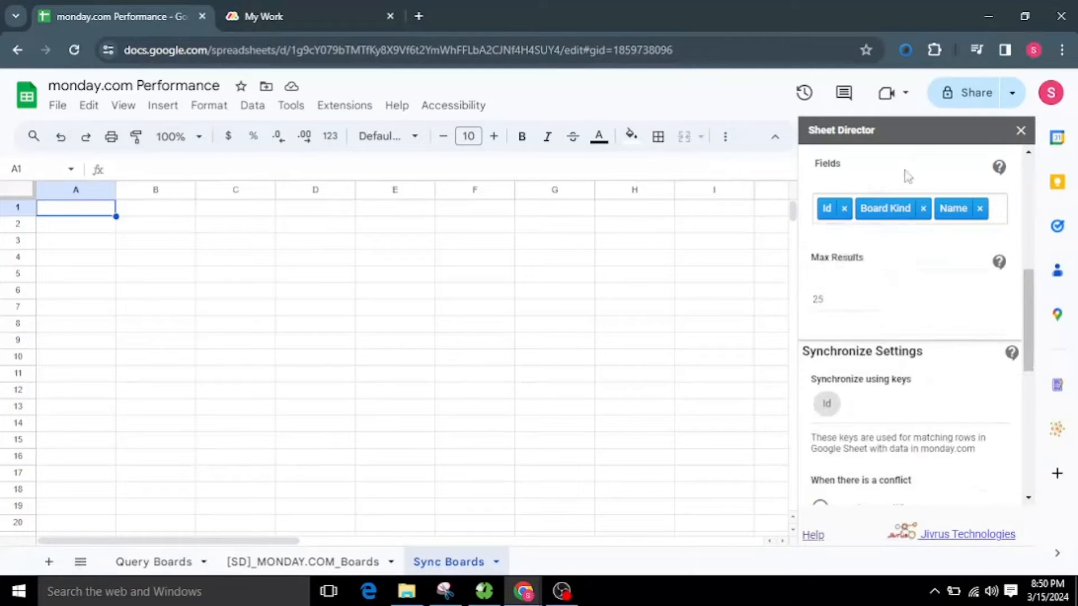
pyautogui.scroll(1, 909, 194)
pyautogui.scroll(2, 913, 216)
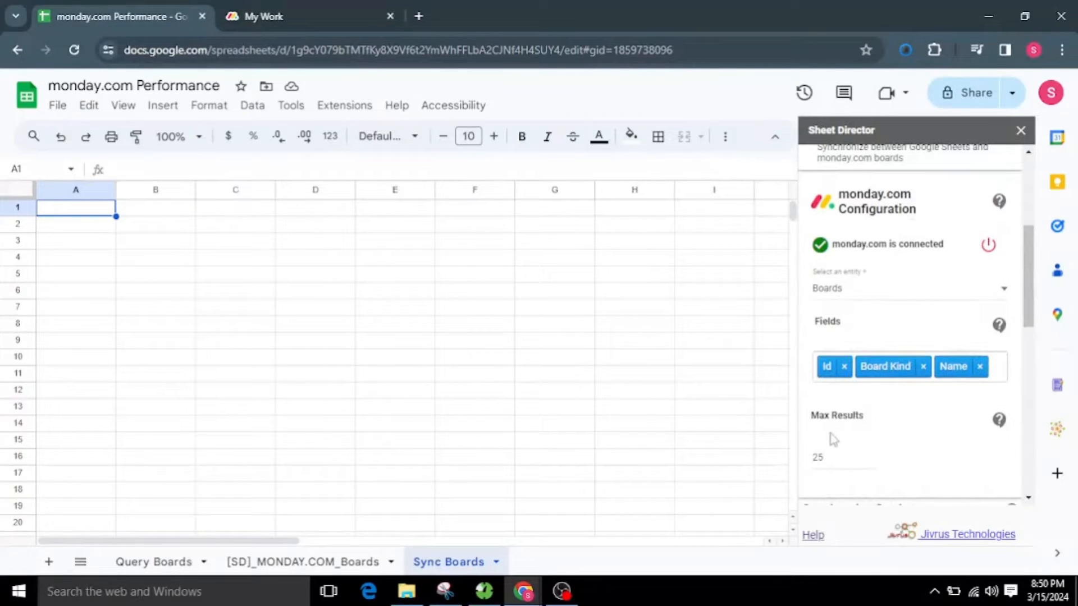
pyautogui.scroll(-2, 948, 393)
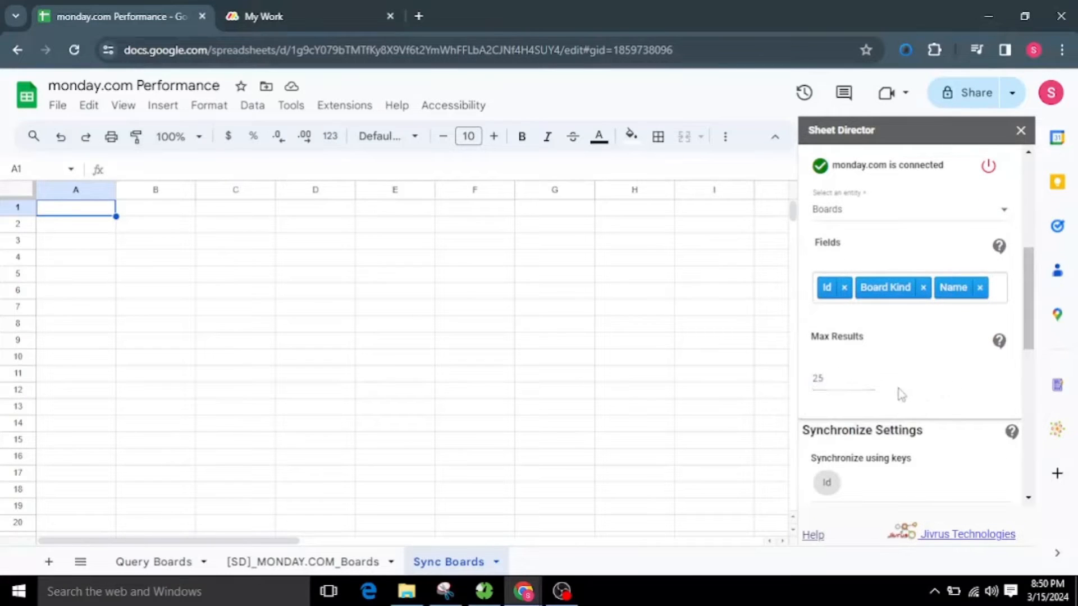
pyautogui.scroll(-3, 898, 392)
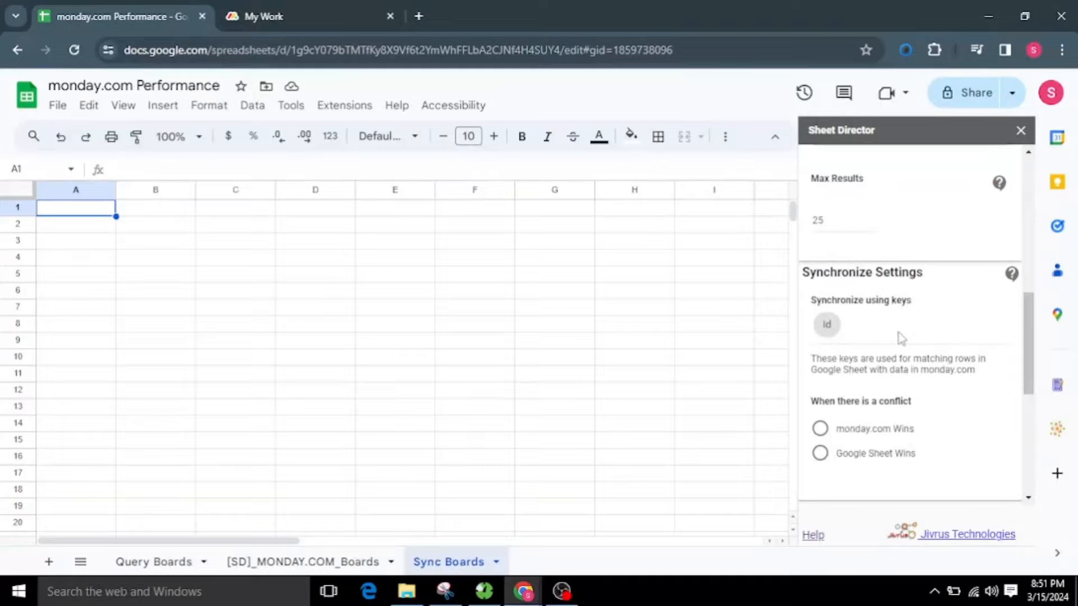
pyautogui.scroll(2, 900, 336)
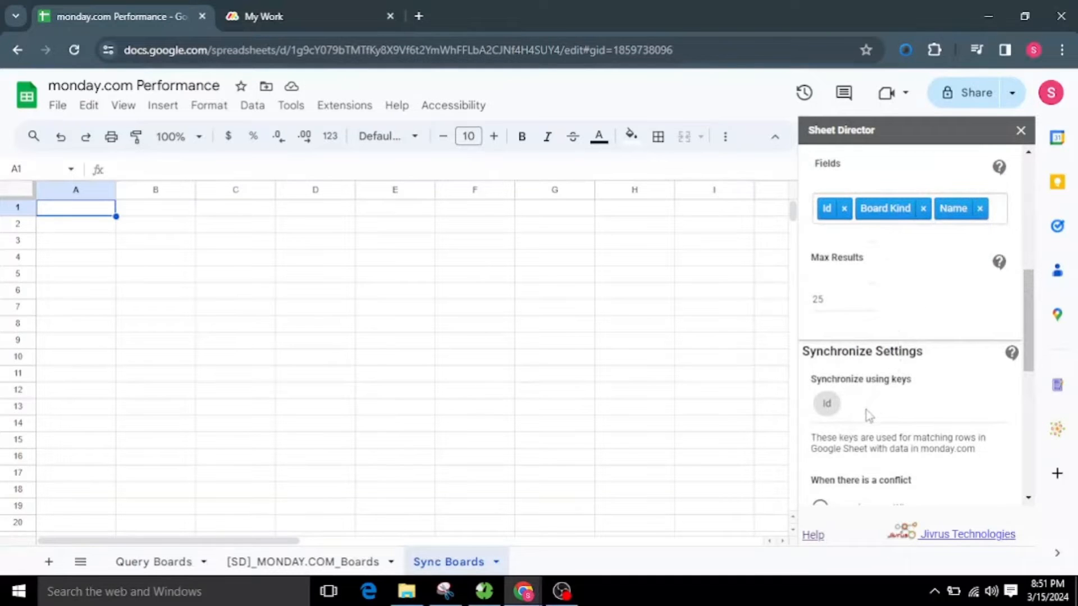
pyautogui.scroll(3, 868, 414)
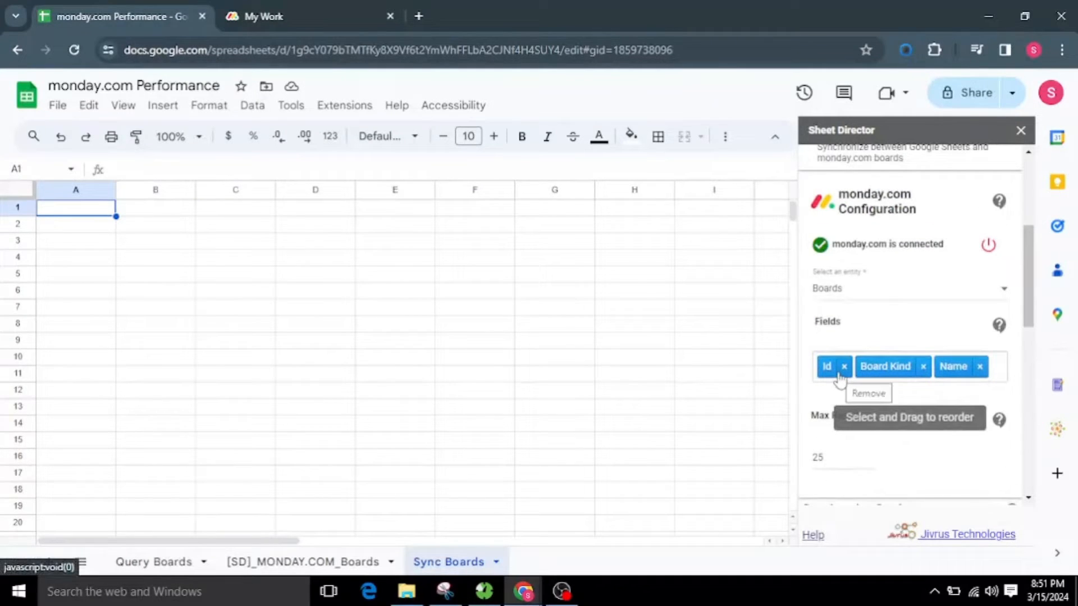
pyautogui.scroll(-5, 873, 416)
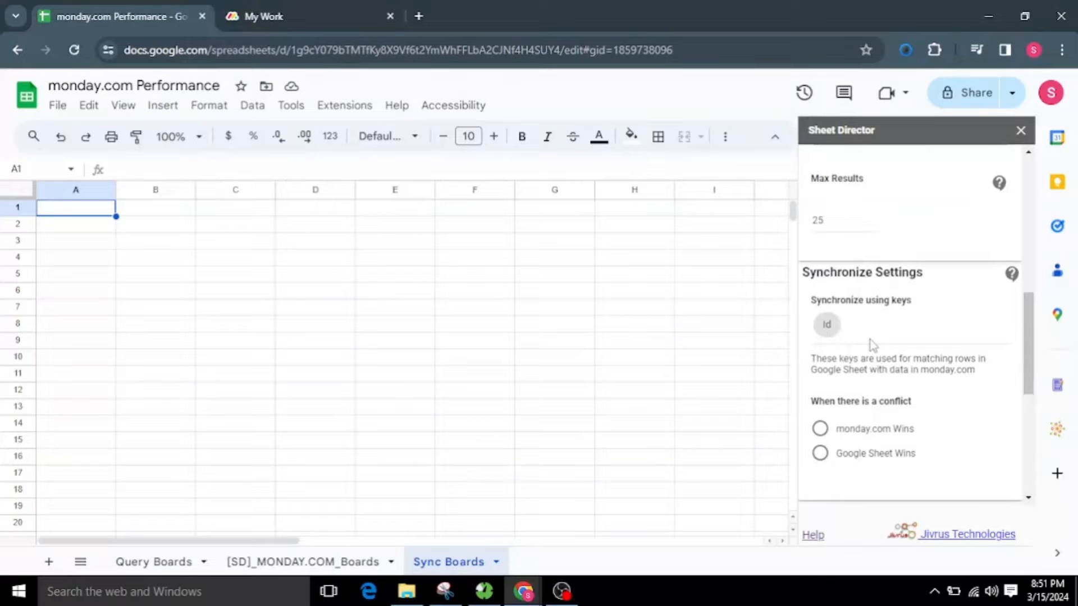
# Compare the descriptions of the two conflict rules and select Google Sheet Wins for the sync service
pyautogui.scroll(-2, 872, 344)
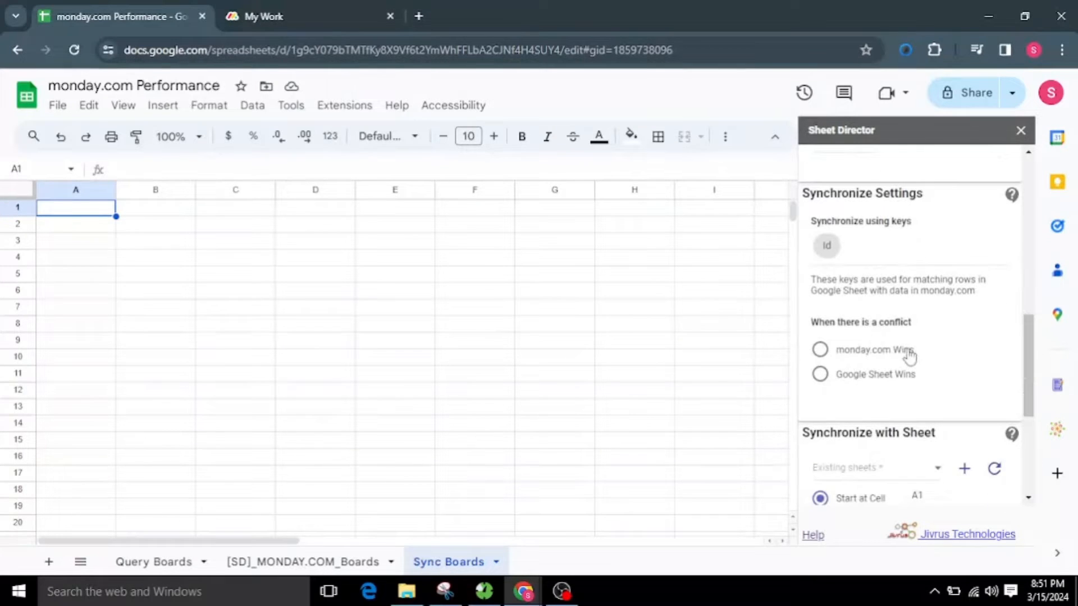
pyautogui.scroll(-2, 907, 356)
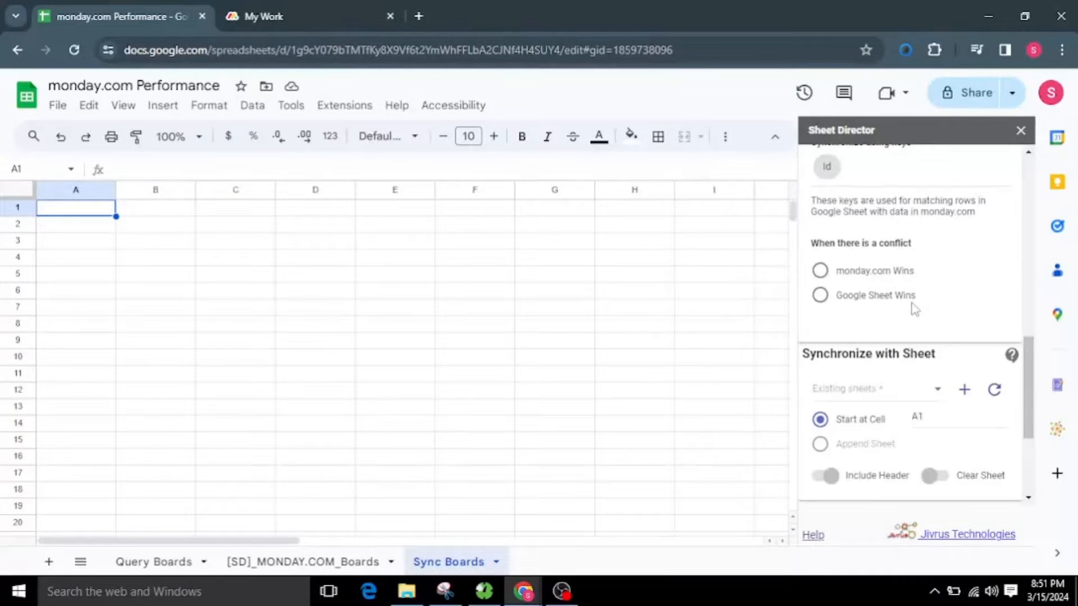
pyautogui.click(852, 277)
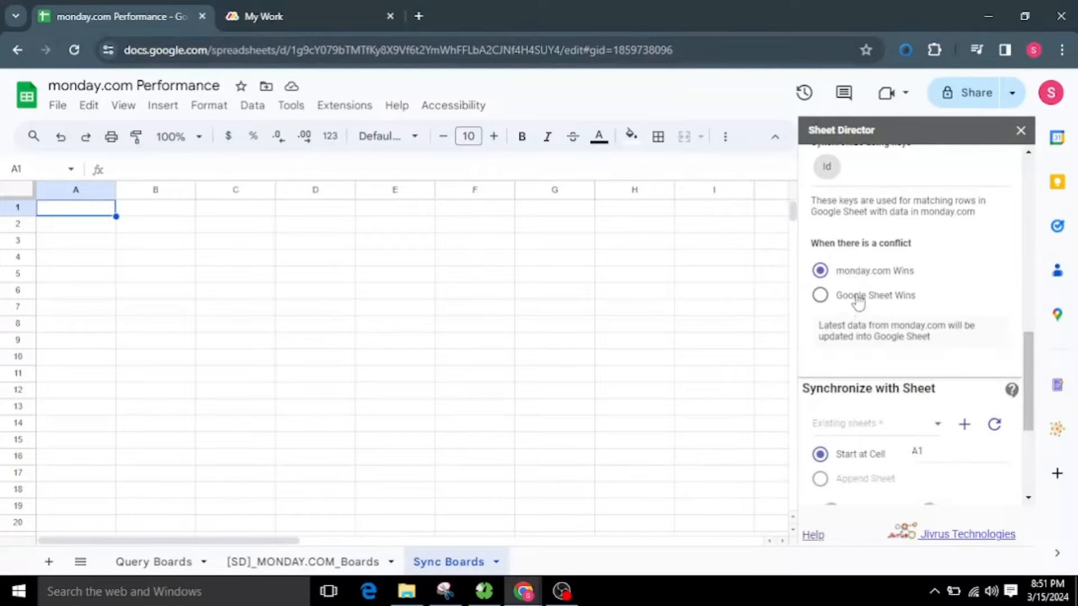
pyautogui.click(858, 301)
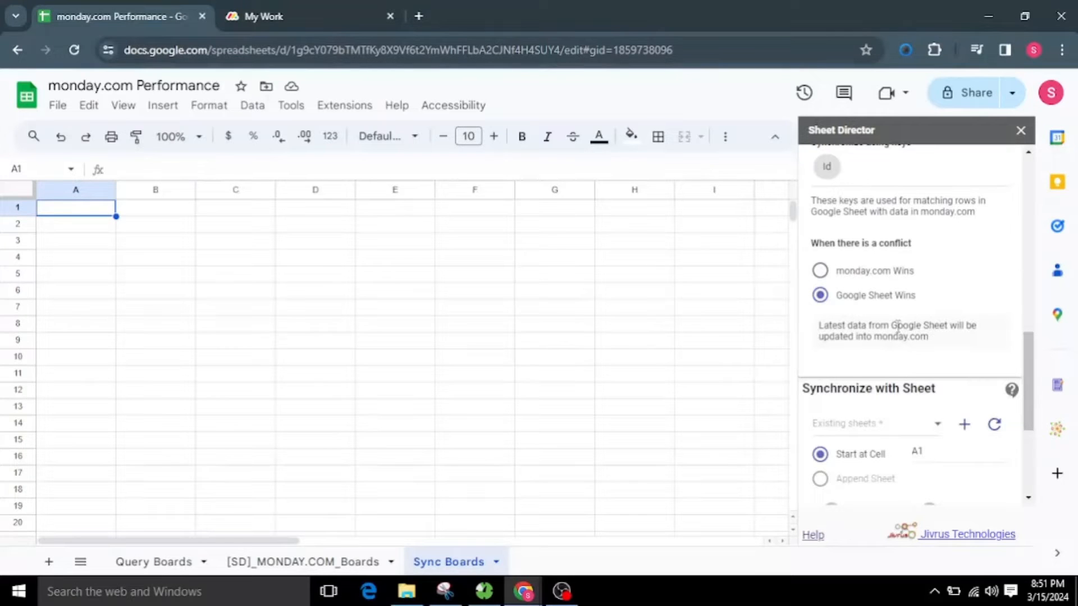
pyautogui.click(883, 274)
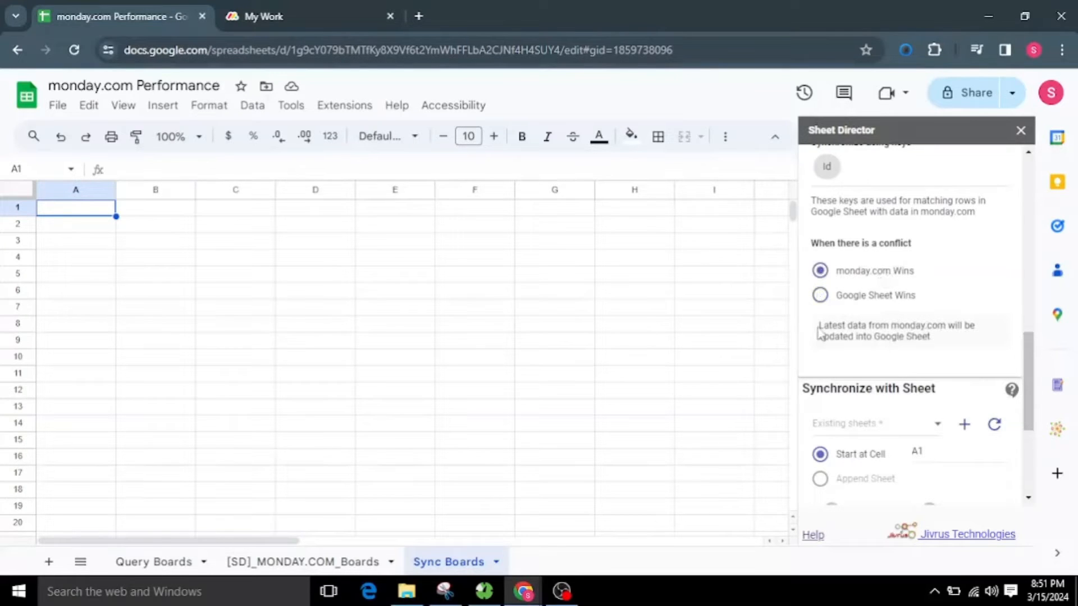
pyautogui.moveTo(819, 332); pyautogui.dragTo(942, 347)
pyautogui.click(944, 342)
pyautogui.click(856, 298)
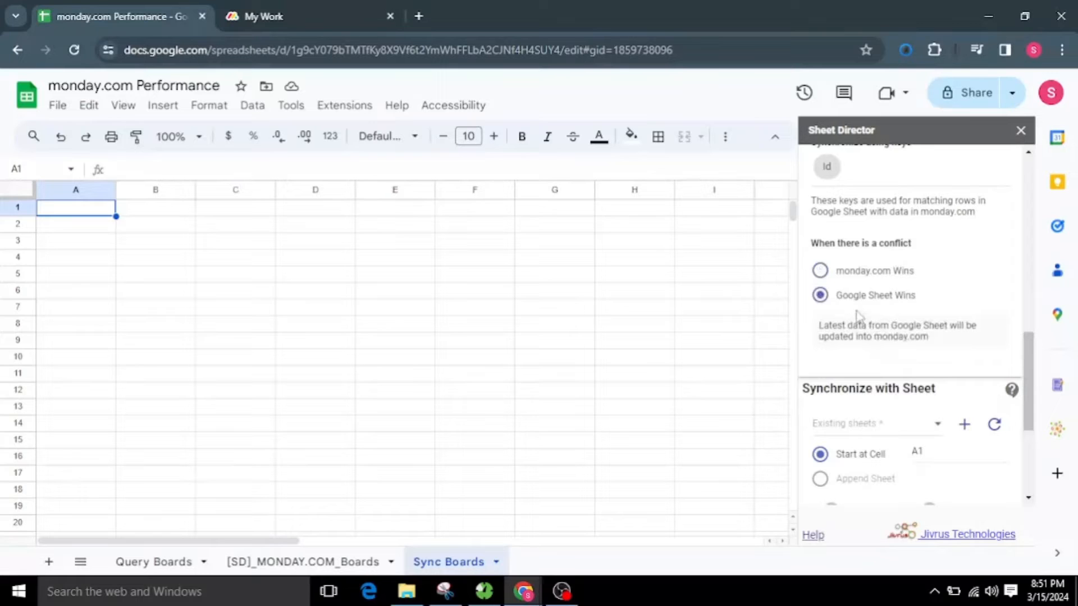
pyautogui.moveTo(817, 324); pyautogui.dragTo(962, 344)
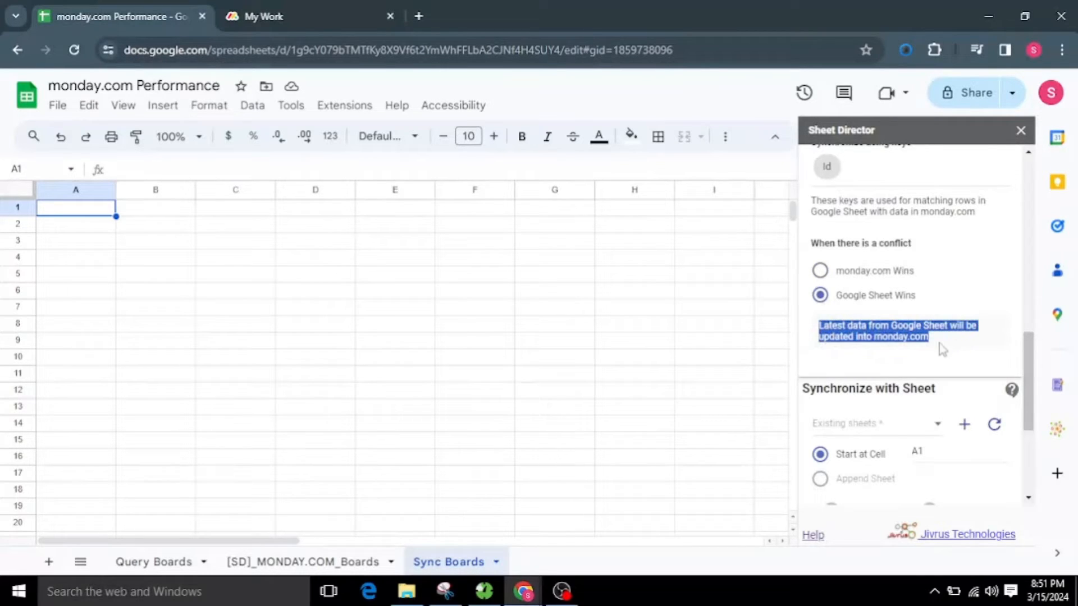
# Choose the Sync Boards sheet as the synchronization sheet, starting at cell A1, and dismiss the message
pyautogui.click(943, 349)
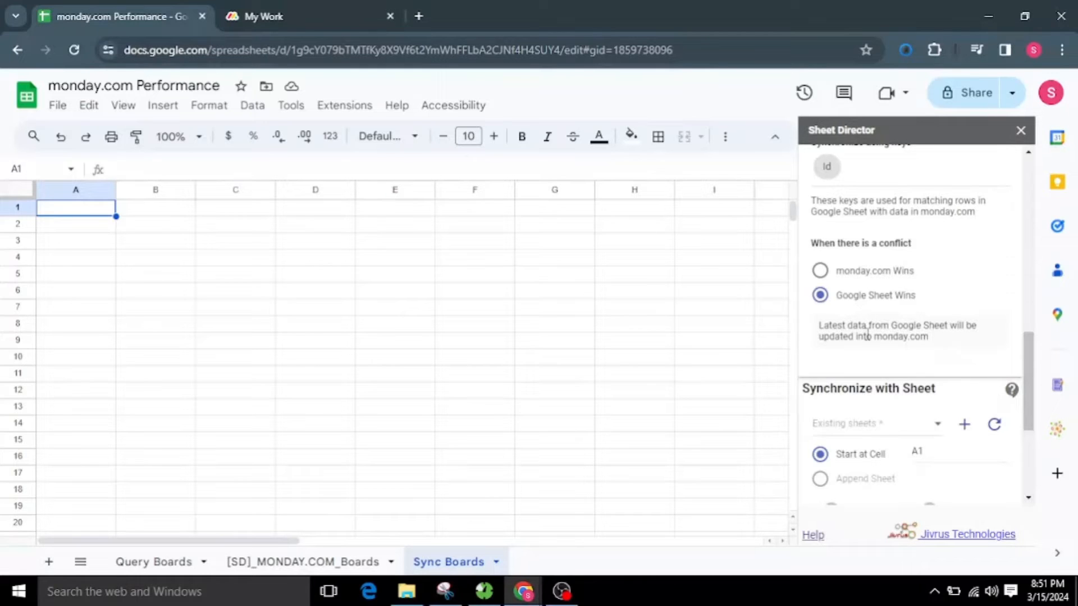
pyautogui.scroll(-2, 867, 335)
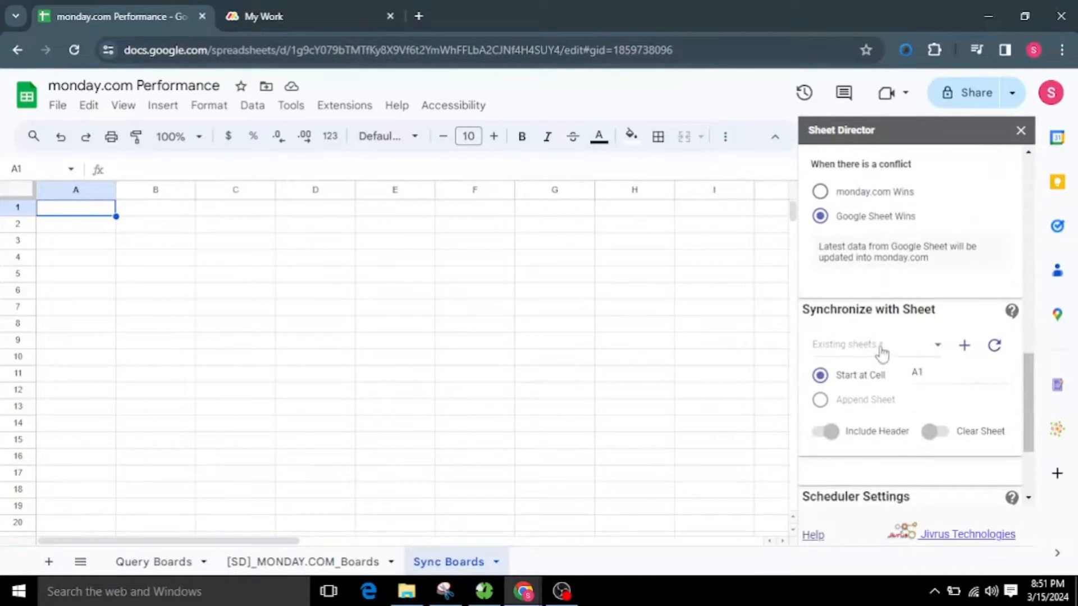
pyautogui.click(880, 351)
pyautogui.click(882, 419)
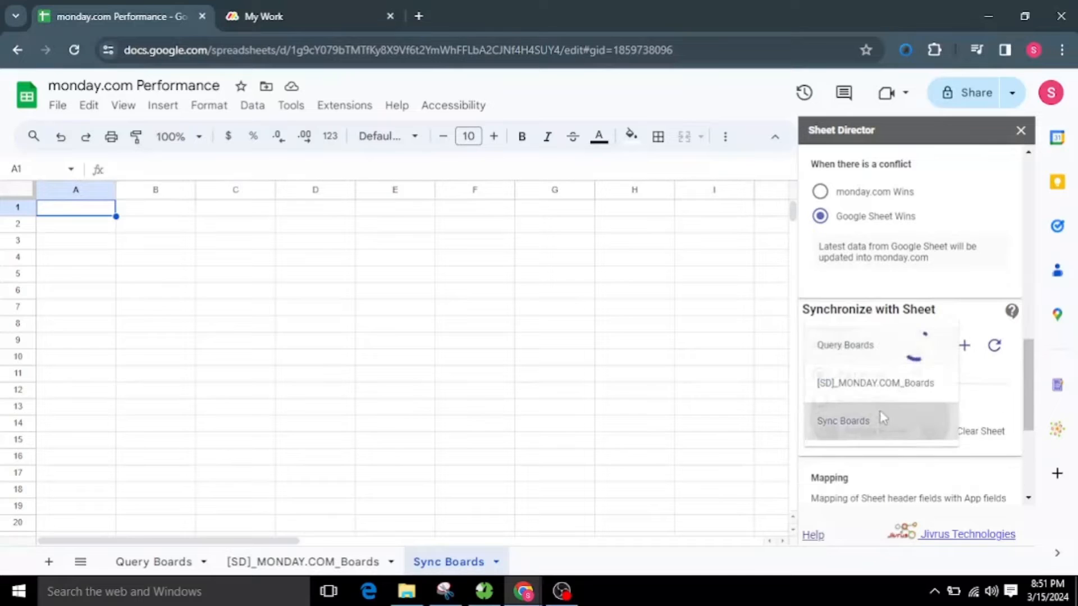
pyautogui.click(940, 375)
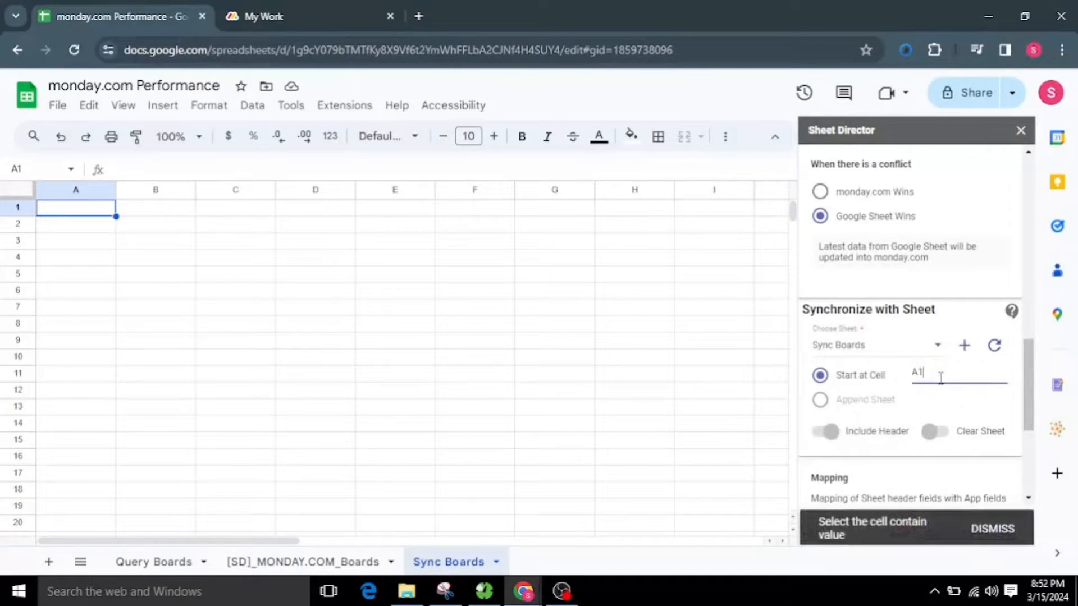
pyautogui.click(989, 527)
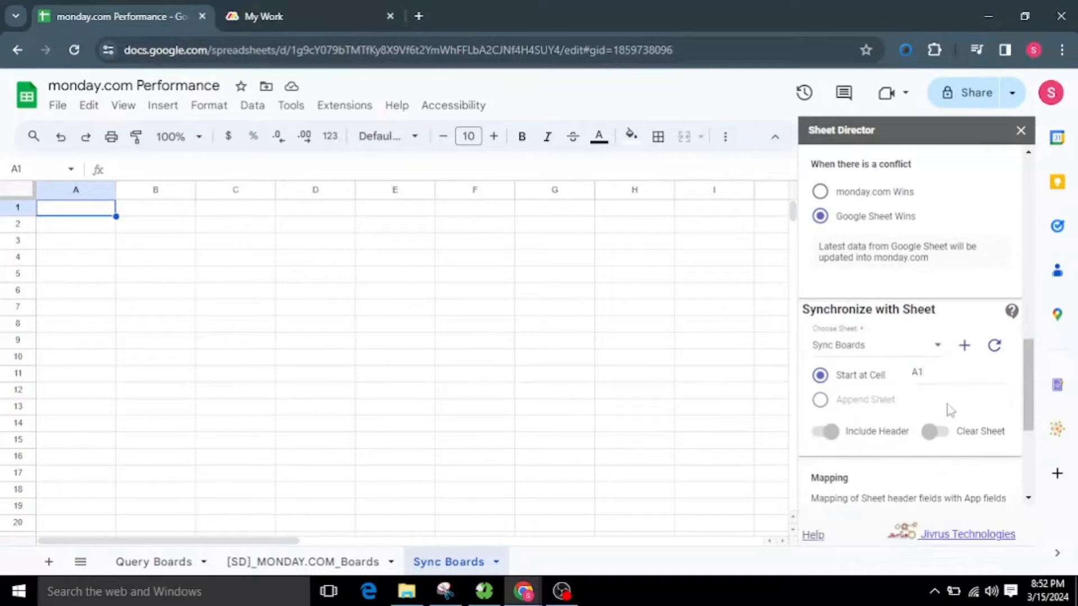
# Execute the sync service and get the monday.com records into the empty sheet first
pyautogui.scroll(-2, 948, 410)
pyautogui.scroll(-3, 950, 365)
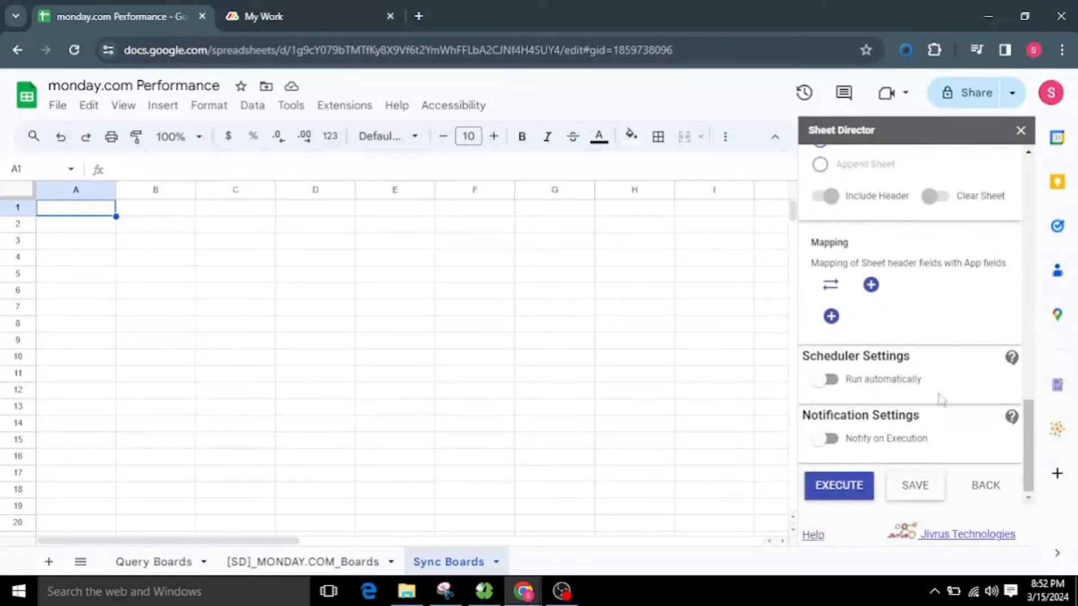
pyautogui.click(854, 486)
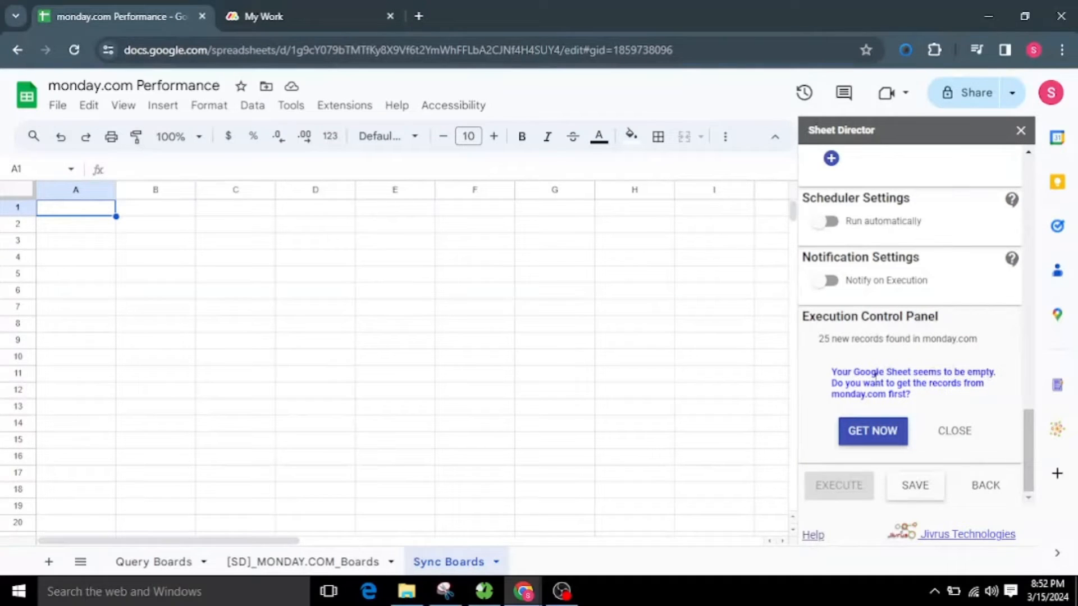
pyautogui.moveTo(832, 374); pyautogui.dragTo(917, 397)
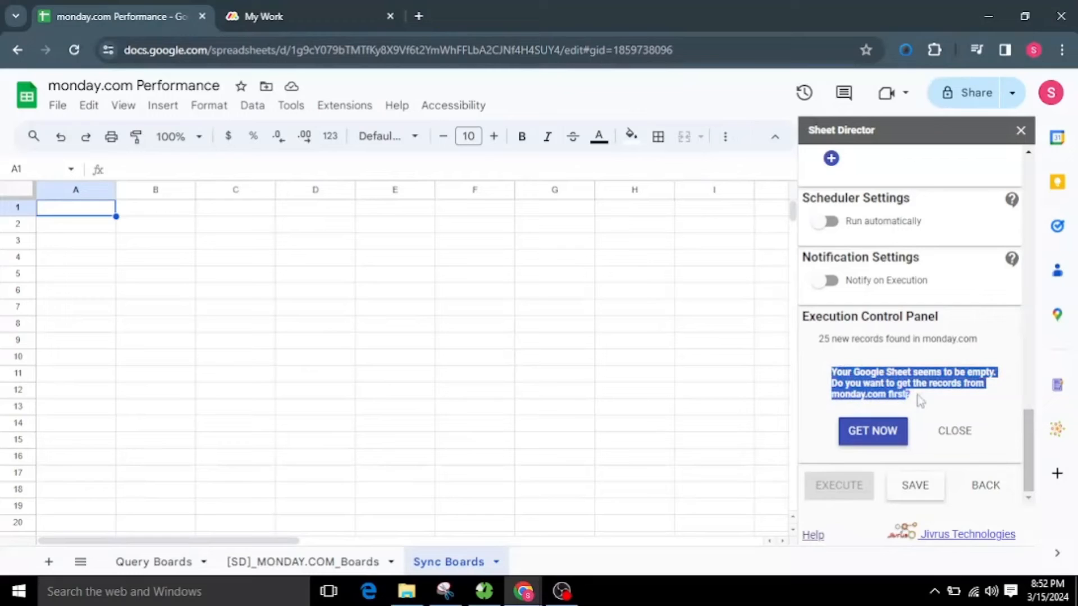
pyautogui.click(945, 397)
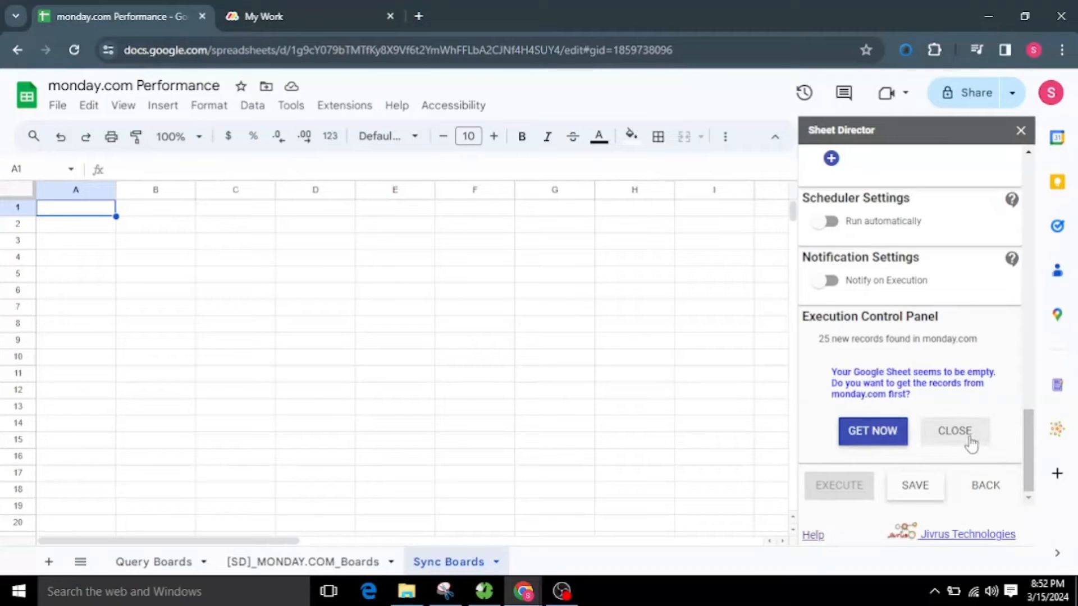
pyautogui.click(880, 443)
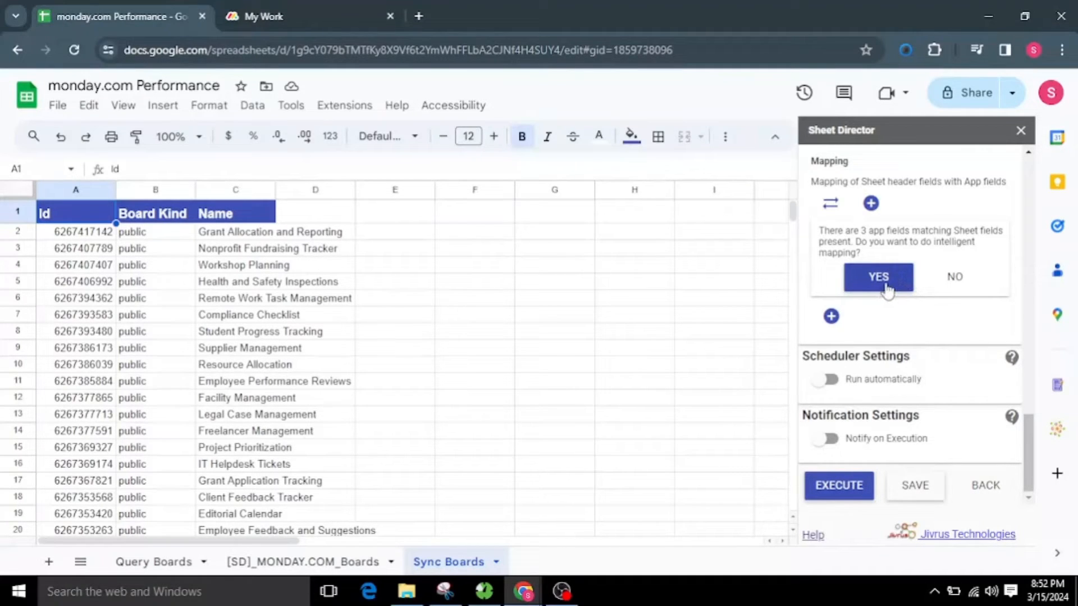
# Accept the intelligent mapping of the sheet and app fields, and look through the column choices for Id and the additional mappable fields
pyautogui.click(882, 287)
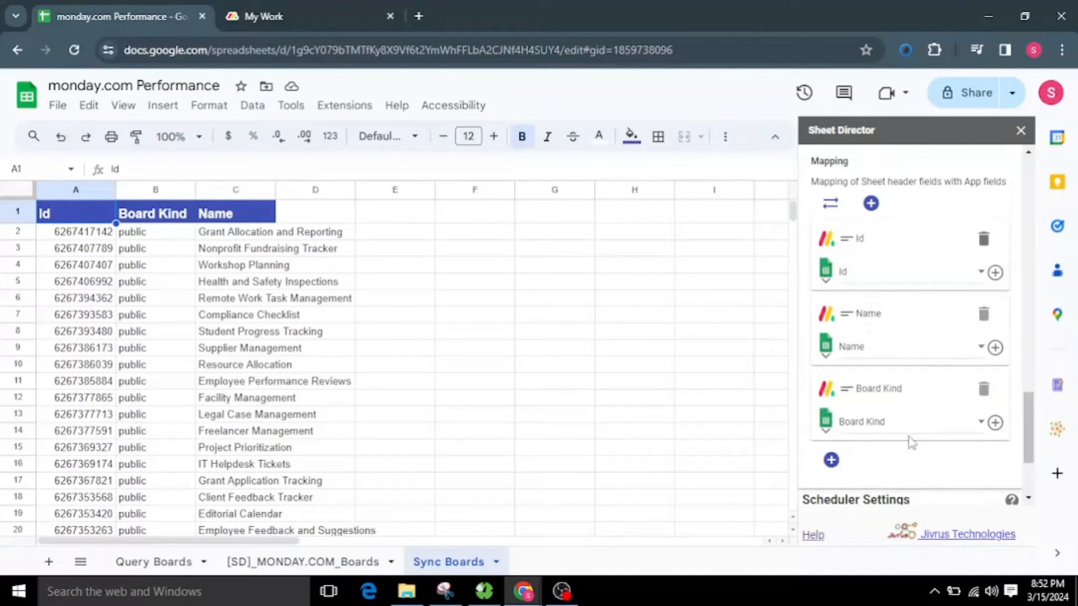
pyautogui.scroll(2, 911, 447)
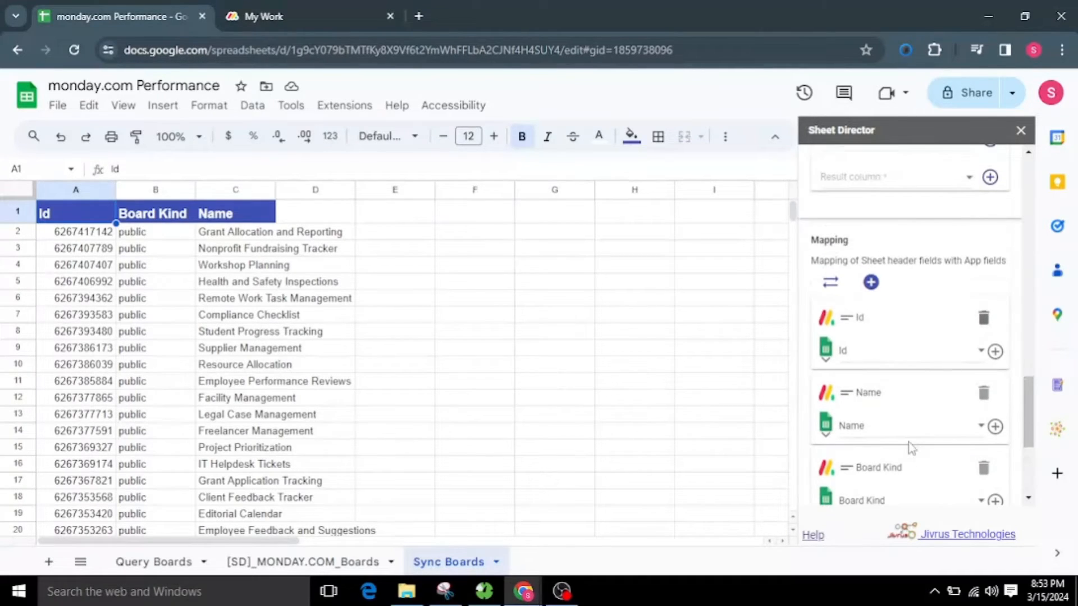
pyautogui.click(899, 352)
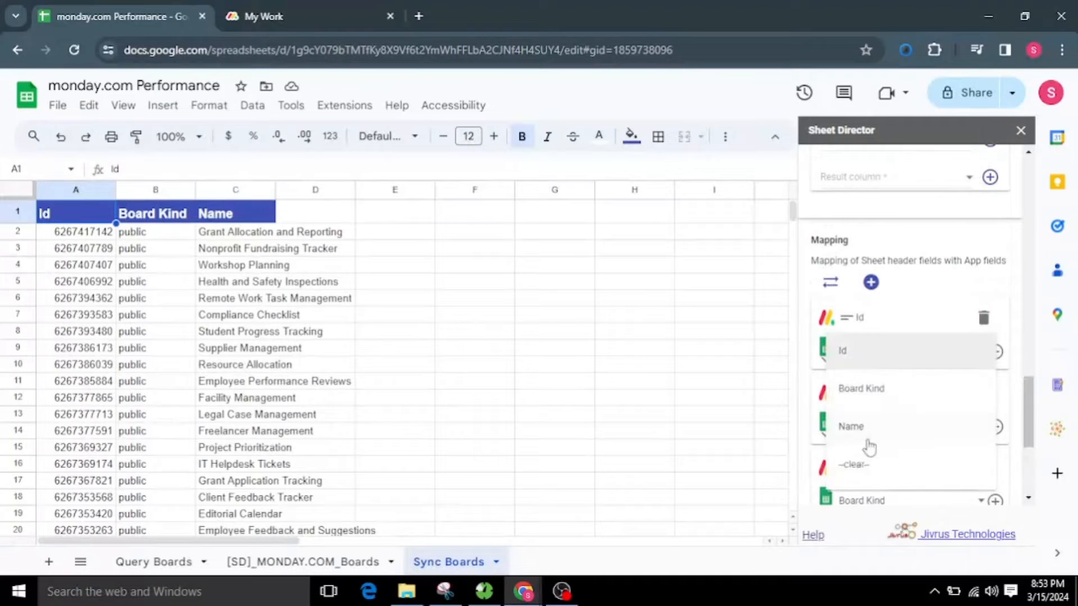
pyautogui.click(926, 293)
pyautogui.scroll(-4, 925, 294)
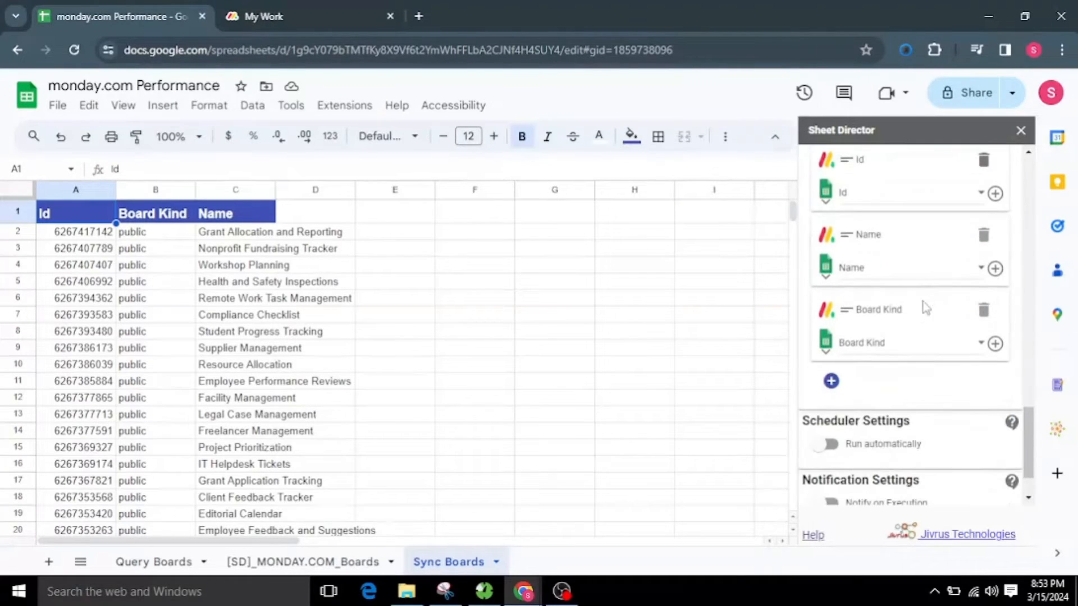
pyautogui.click(832, 383)
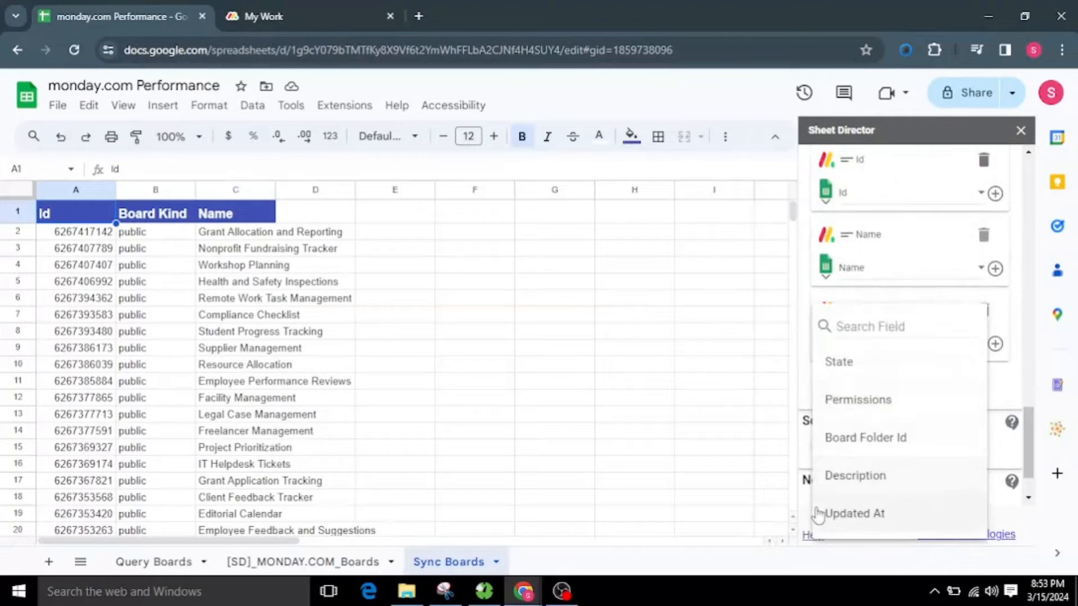
pyautogui.click(1002, 397)
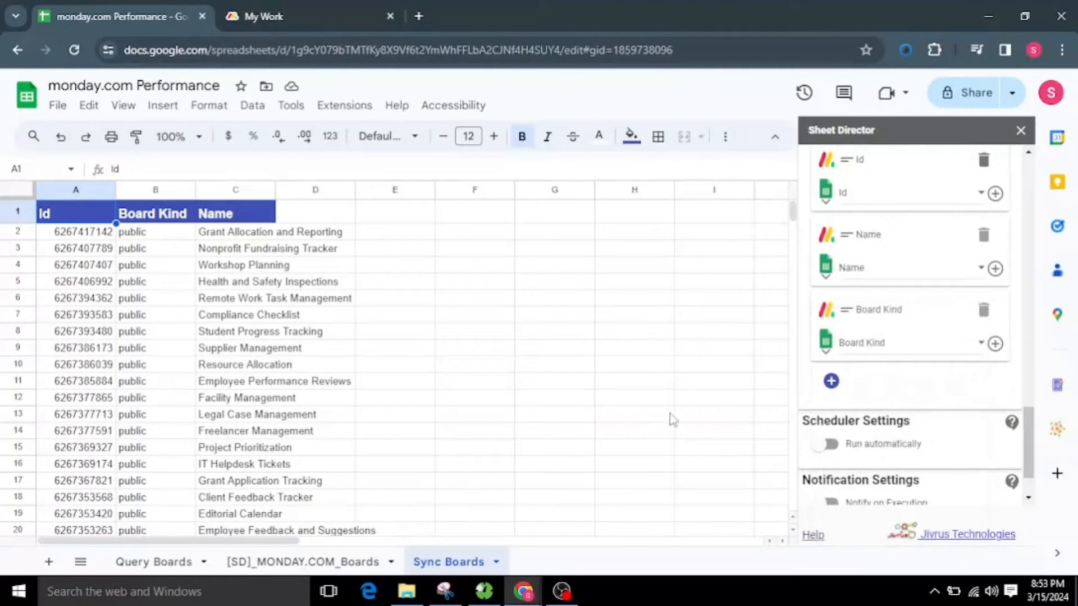
# Create new status and result columns in the Sync Boards sheet for the synchronization outcome
pyautogui.scroll(5, 831, 440)
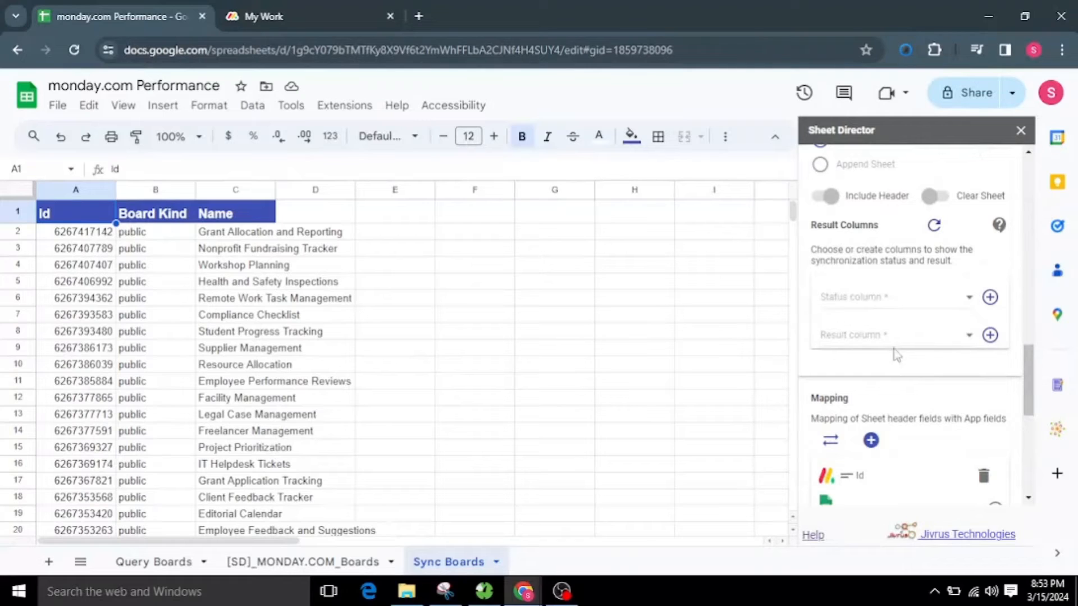
pyautogui.click(991, 297)
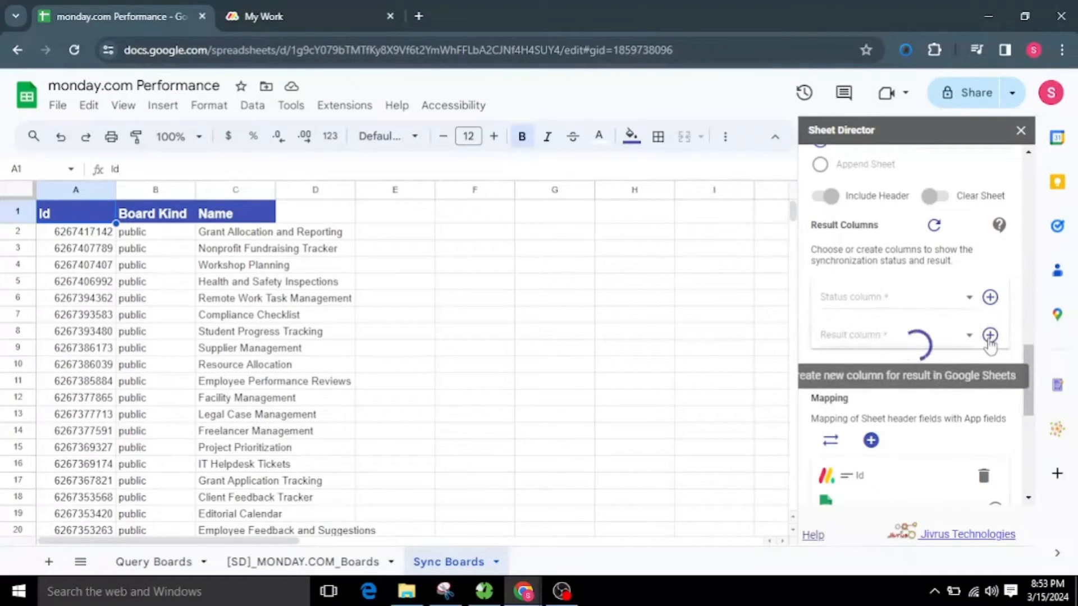
pyautogui.click(990, 335)
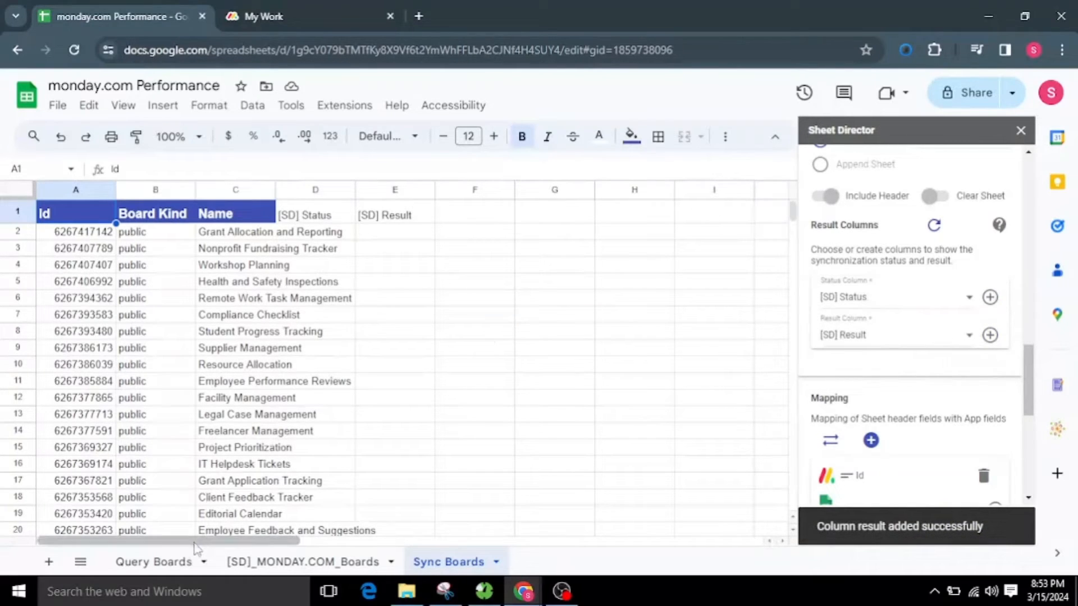
# Rename the first board in the Name column to Grant Allocation Information Board
pyautogui.doubleClick(244, 233)
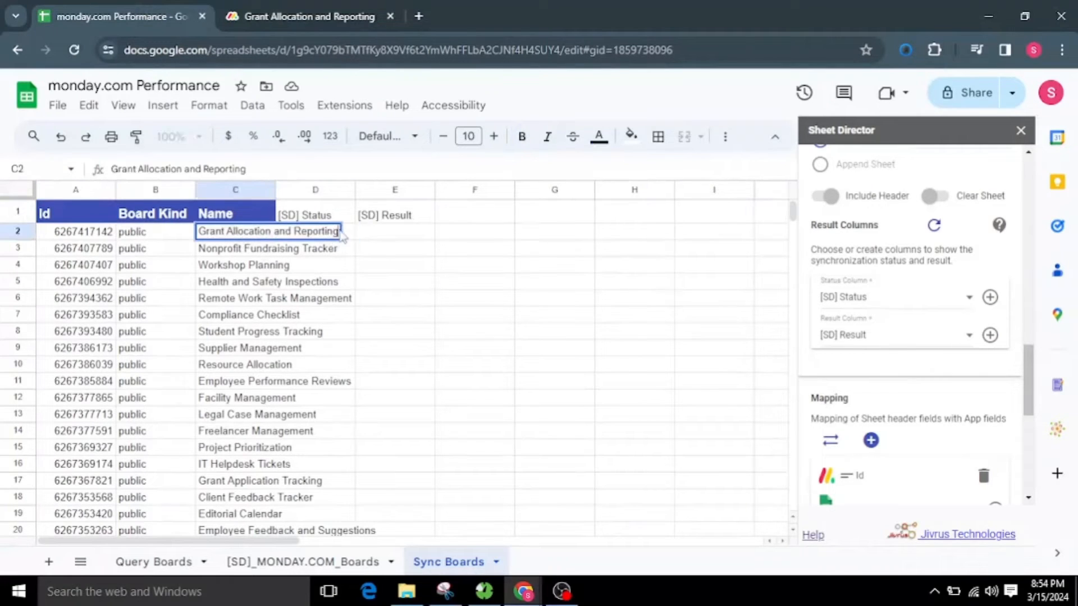
pyautogui.press('BackSpace')
pyautogui.press('BackSpace')
pyautogui.press('BackSpace')
pyautogui.press('BackSpace')
pyautogui.press('BackSpace')
pyautogui.press('BackSpace')
pyautogui.press('BackSpace')
pyautogui.press('BackSpace')
pyautogui.press('BackSpace')
pyautogui.press('BackSpace')
pyautogui.press('BackSpace')
pyautogui.press('BackSpace')
pyautogui.press('BackSpace')
pyautogui.press('BackSpace')
pyautogui.click(374, 253)
pyautogui.doubleClick(264, 232)
pyautogui.write('Information Board')
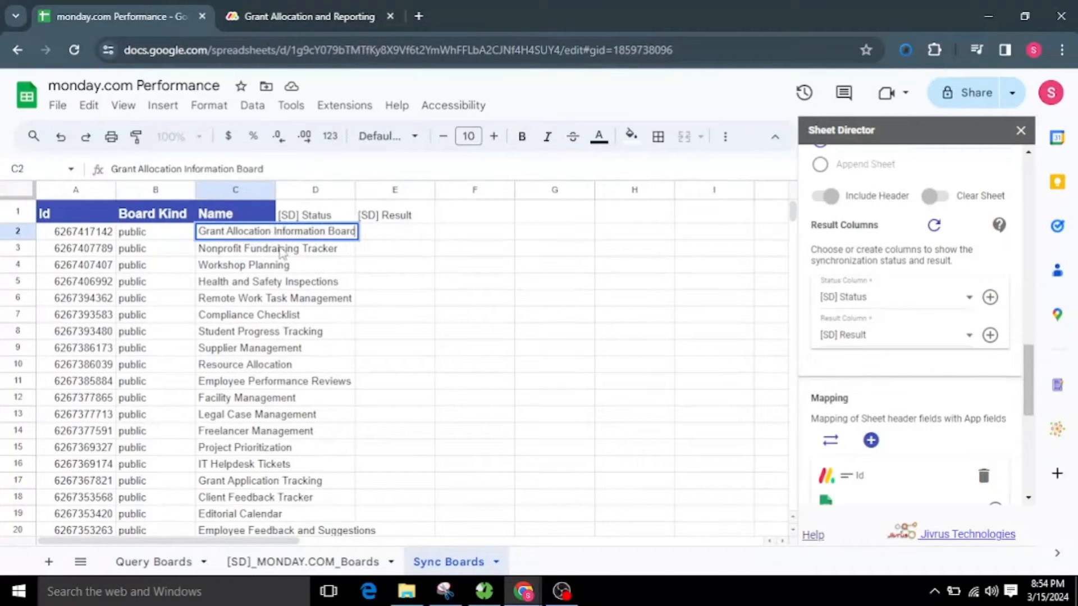
# Rename the next three boards to Nonprofit Fundraising Tracker Board, Workshop Planning for Production and Health and Safety Inspections Report
pyautogui.doubleClick(281, 250)
pyautogui.write('Board')
pyautogui.doubleClick(272, 265)
pyautogui.write('for Production')
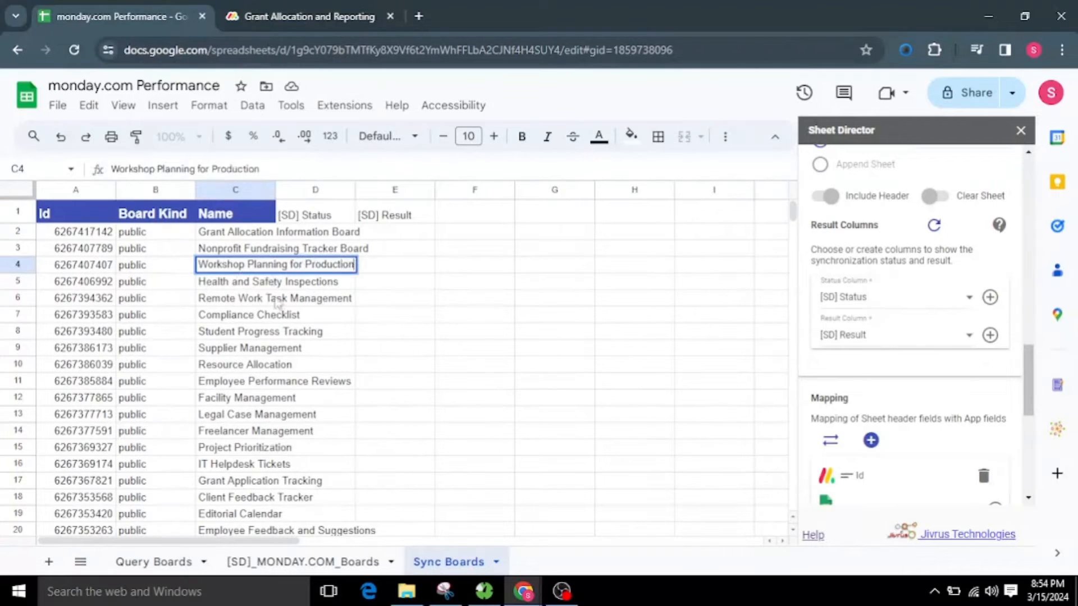
pyautogui.doubleClick(271, 281)
pyautogui.write('Report')
pyautogui.click(395, 347)
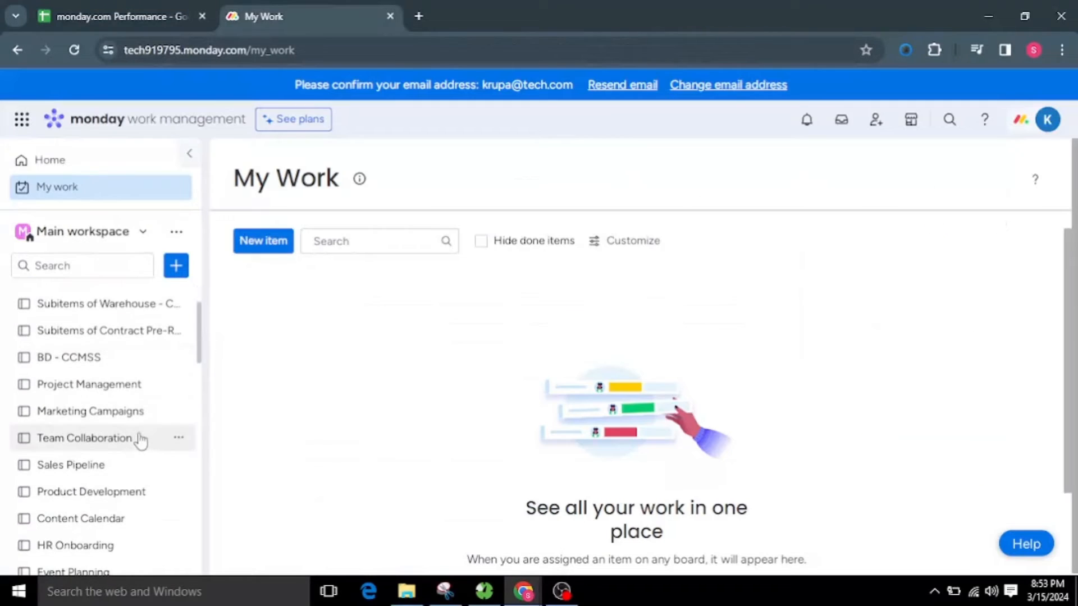
# In monday.com, find the boards' current names at the end of the Main workspace list and open Grant Allocation and Reporting
pyautogui.scroll(-10, 146, 449)
pyautogui.scroll(-5, 148, 451)
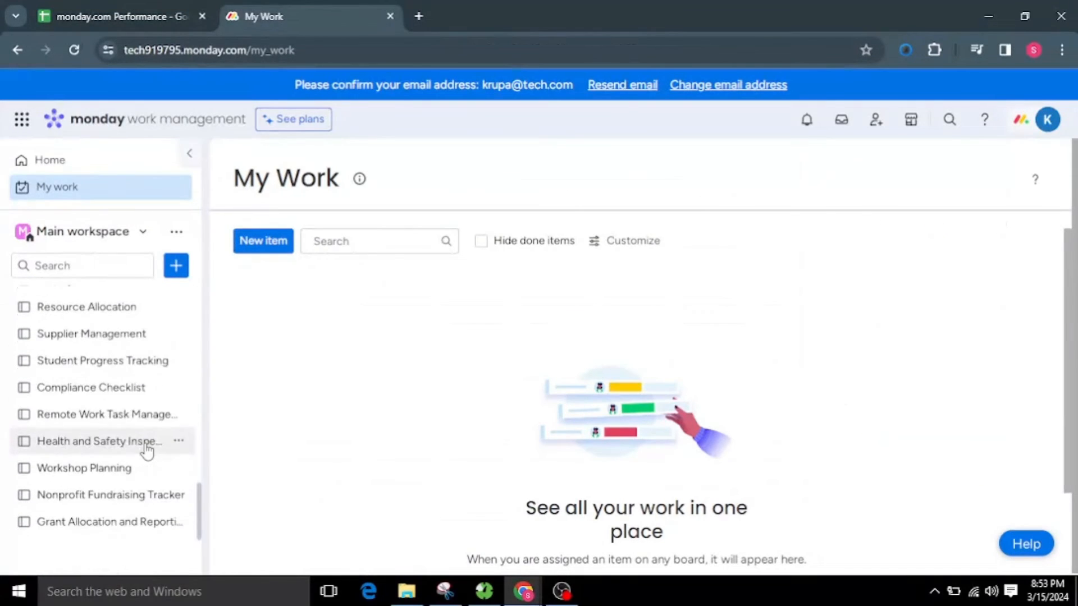
pyautogui.click(106, 520)
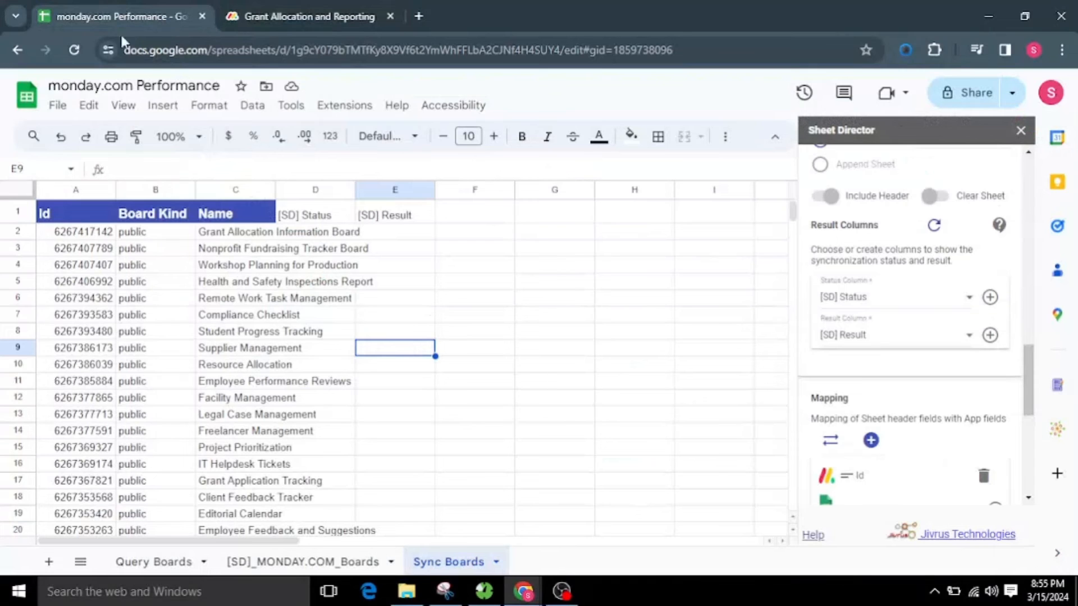
# Execute the sync service from the Google Sheet and confirm synchronizing the records to monday.com
pyautogui.scroll(-8, 905, 432)
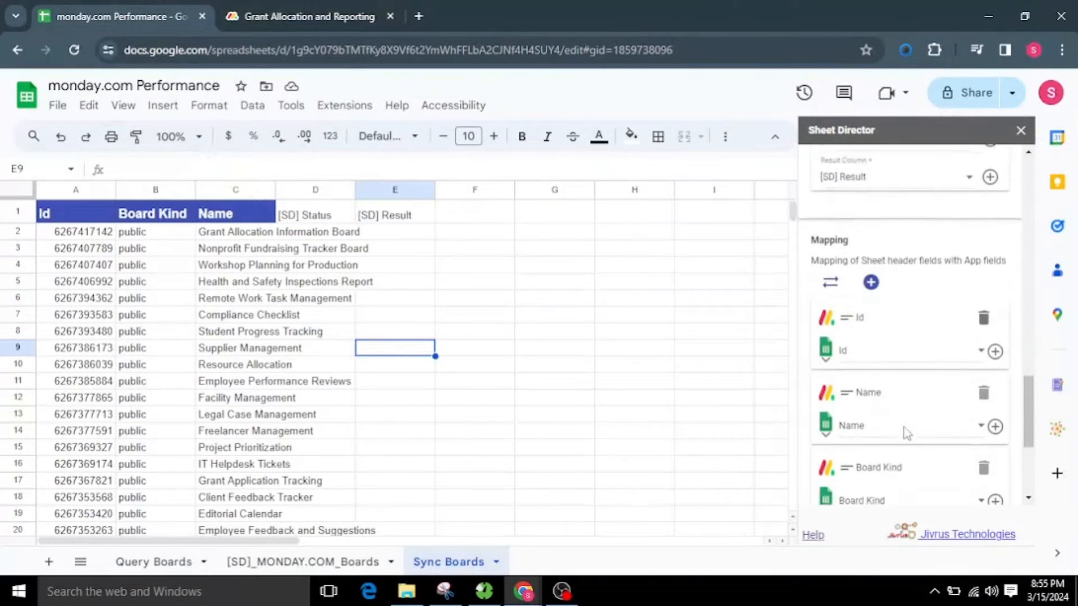
pyautogui.click(852, 486)
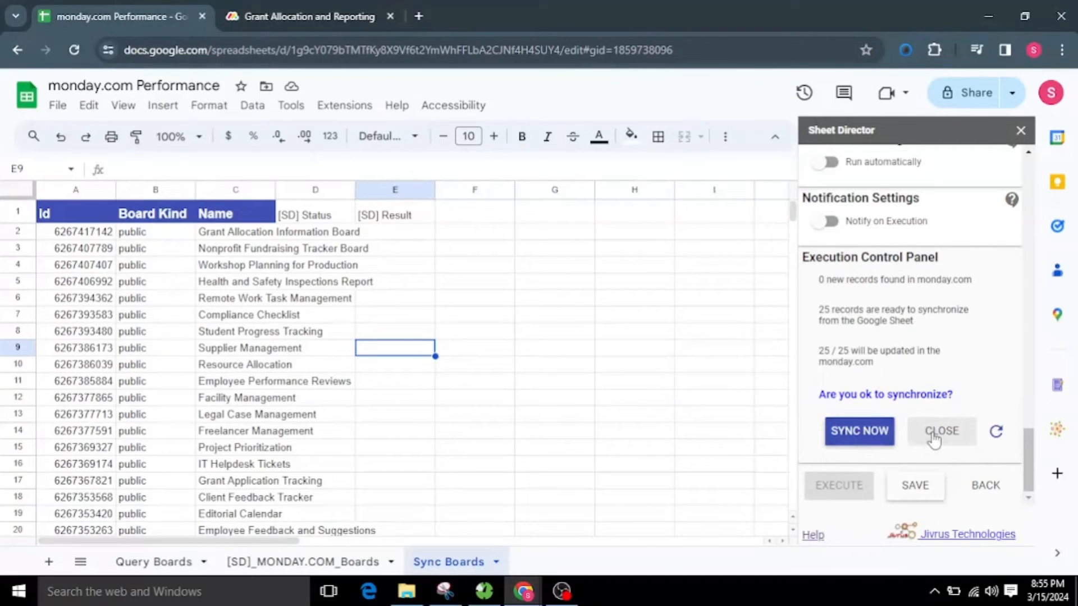
pyautogui.click(869, 437)
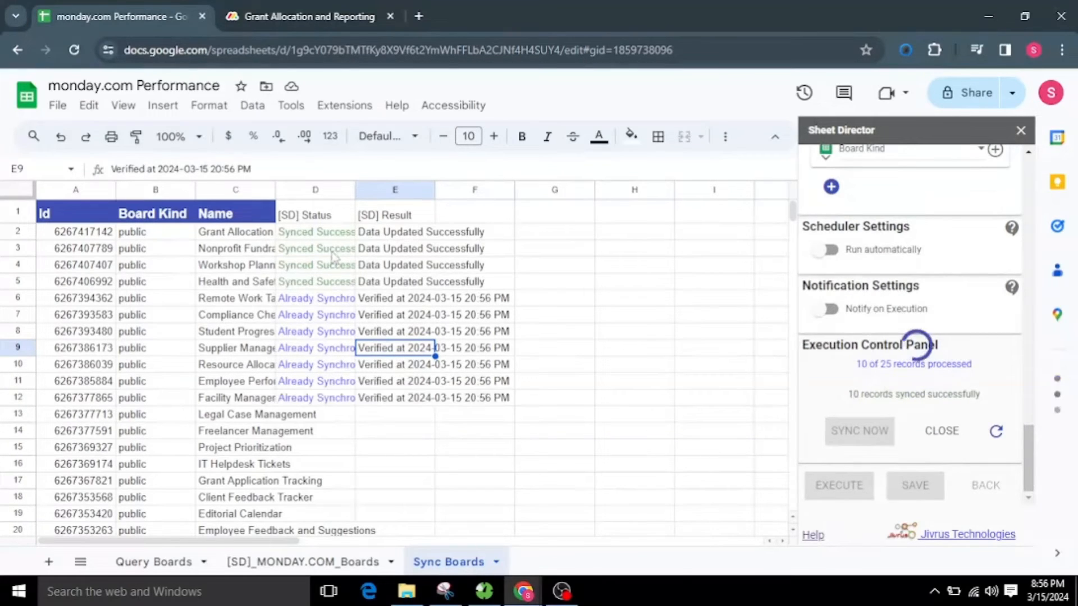
# Check the sync statuses in rows 2 and 6, refresh monday.com to check the renamed boards, and return to the Google Sheet
pyautogui.click(332, 235)
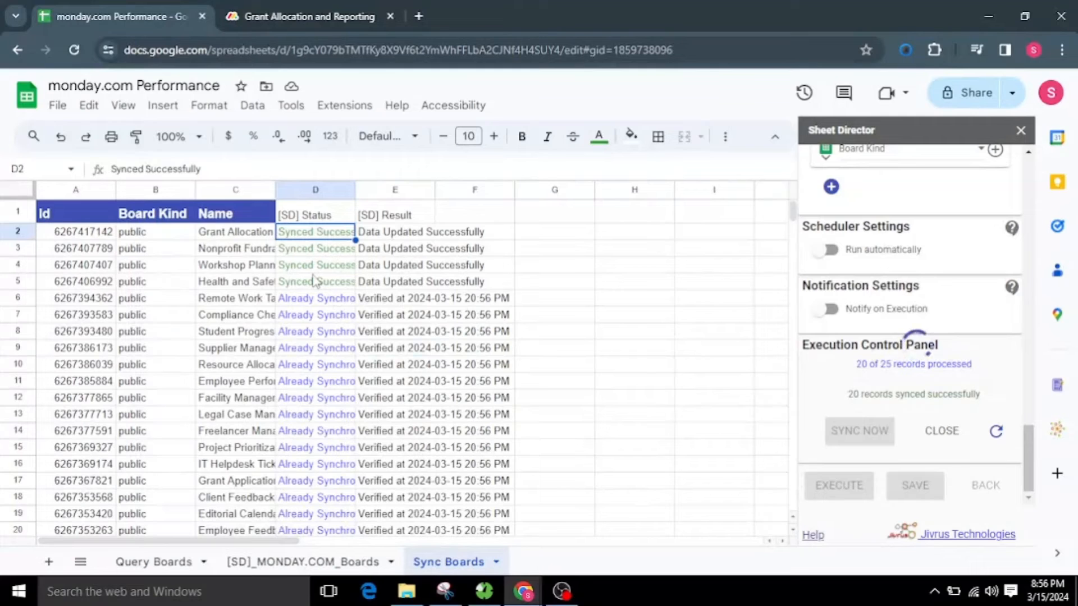
pyautogui.click(315, 303)
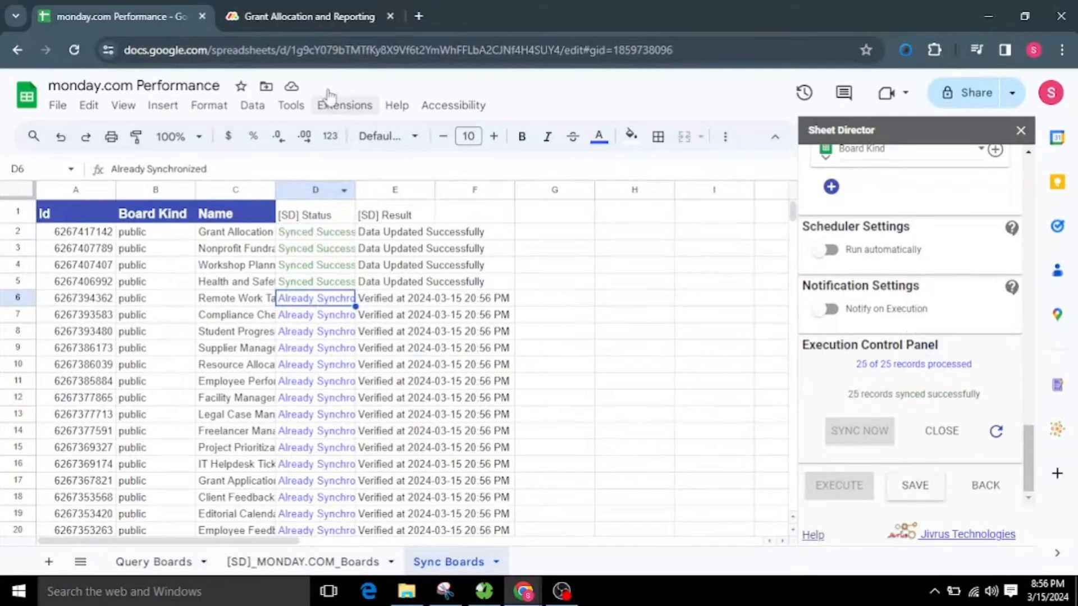
pyautogui.click(318, 17)
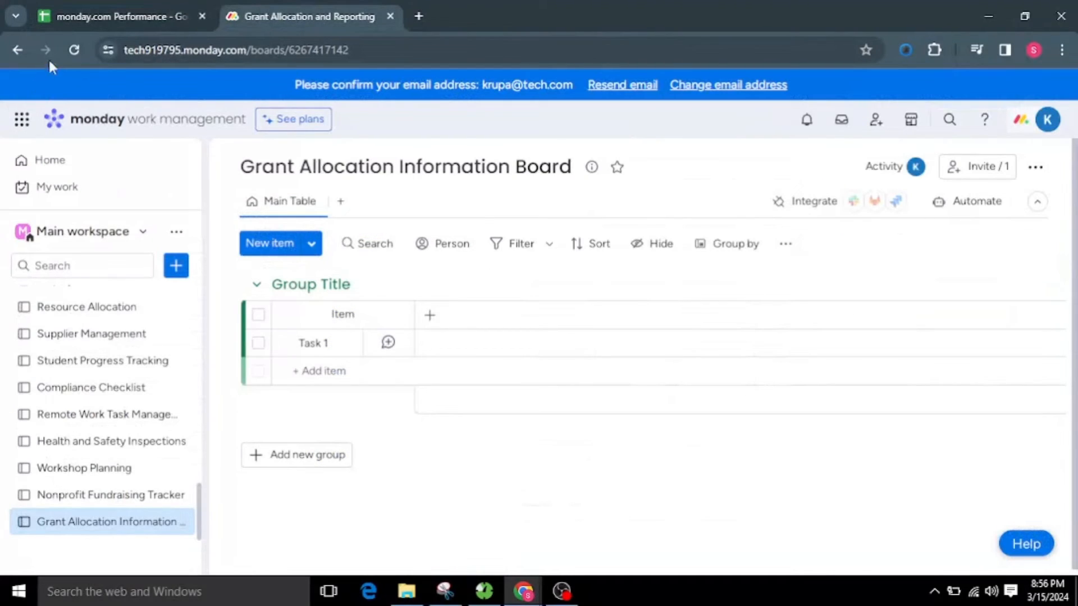
pyautogui.click(74, 50)
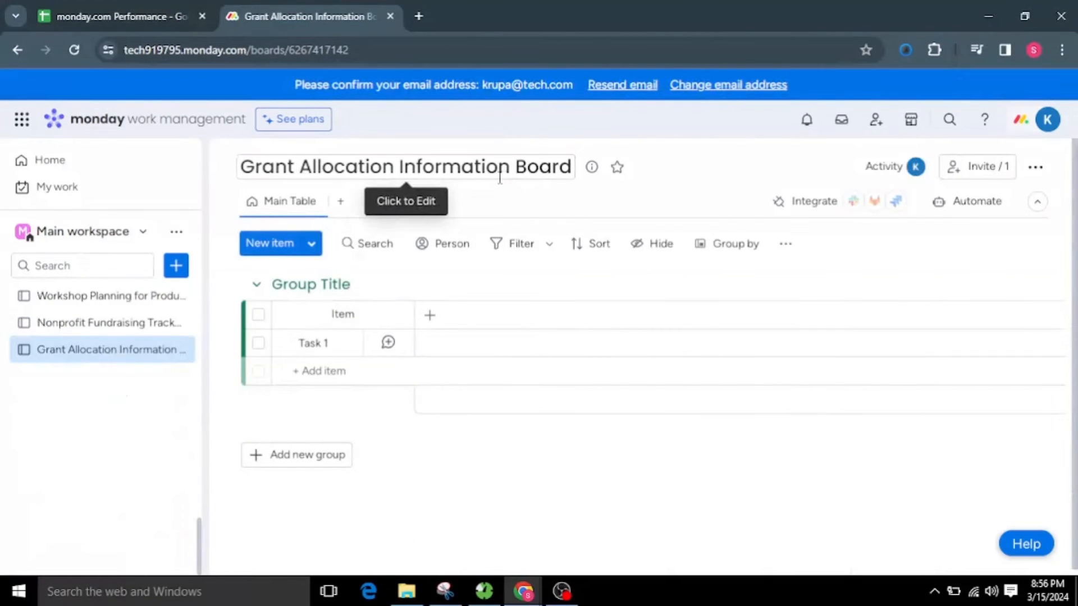
pyautogui.click(154, 17)
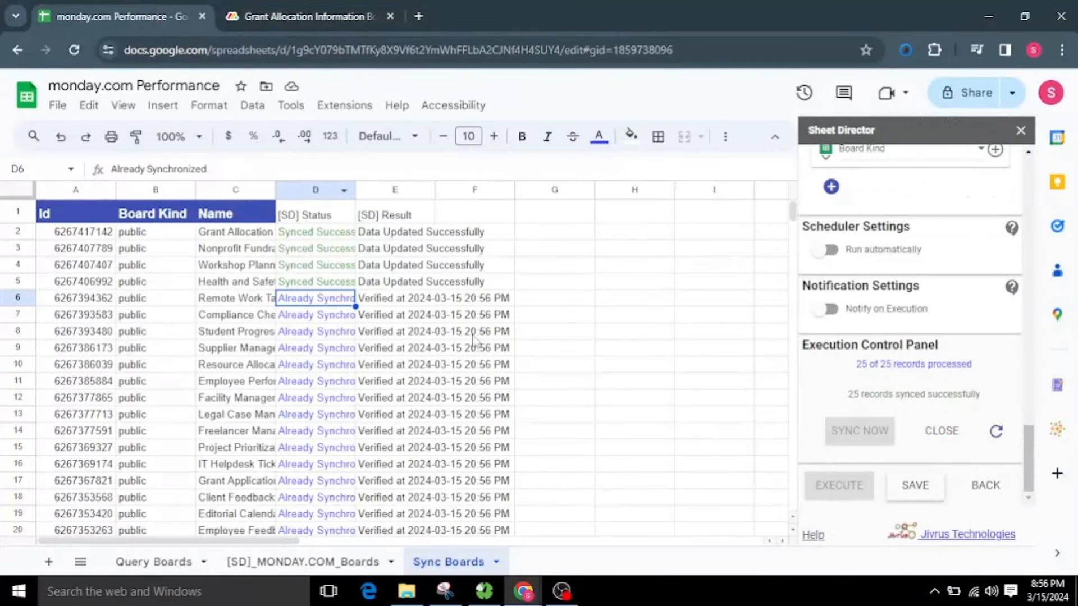
# Change the sync service's conflict rule to monday.com Wins
pyautogui.scroll(-3, 544, 327)
pyautogui.scroll(3, 543, 326)
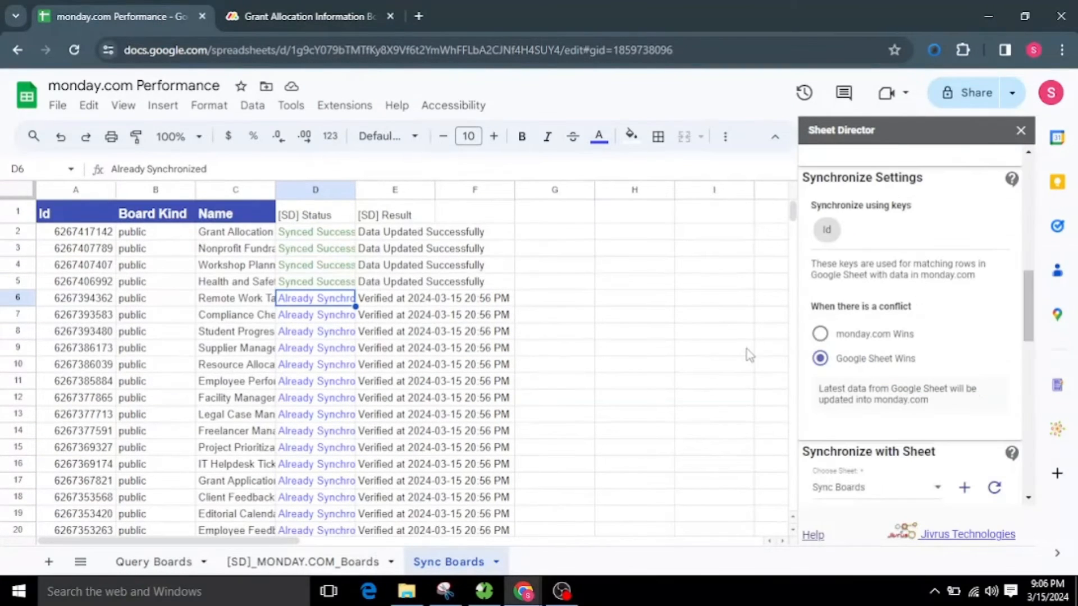
pyautogui.click(867, 335)
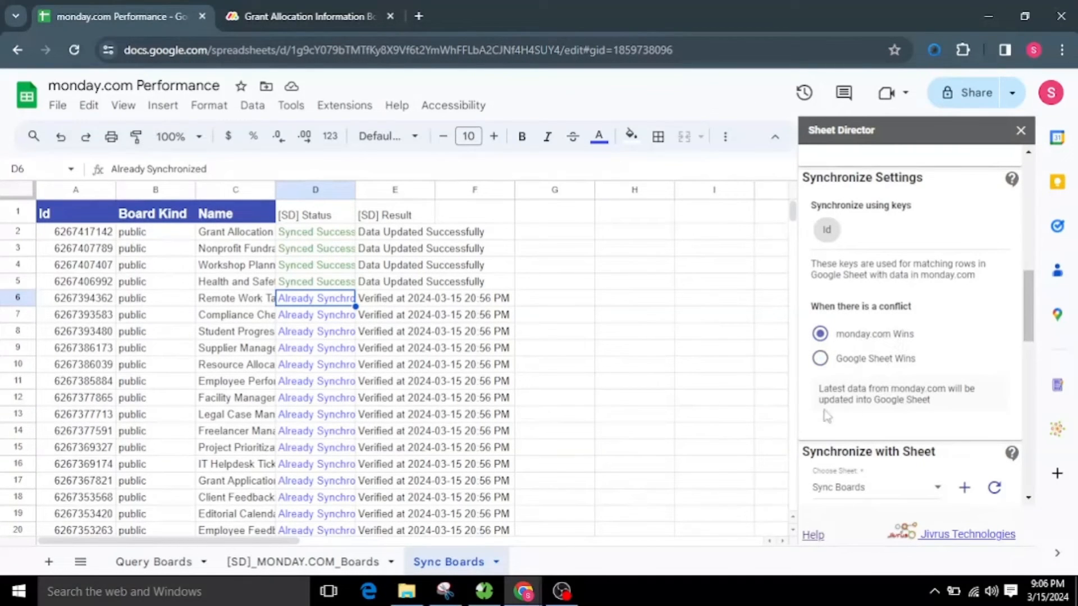
# Read the monday.com Wins rule's description and clear the sync status and result entries in D2:E29 of Sync Boards
pyautogui.moveTo(815, 395); pyautogui.dragTo(940, 416)
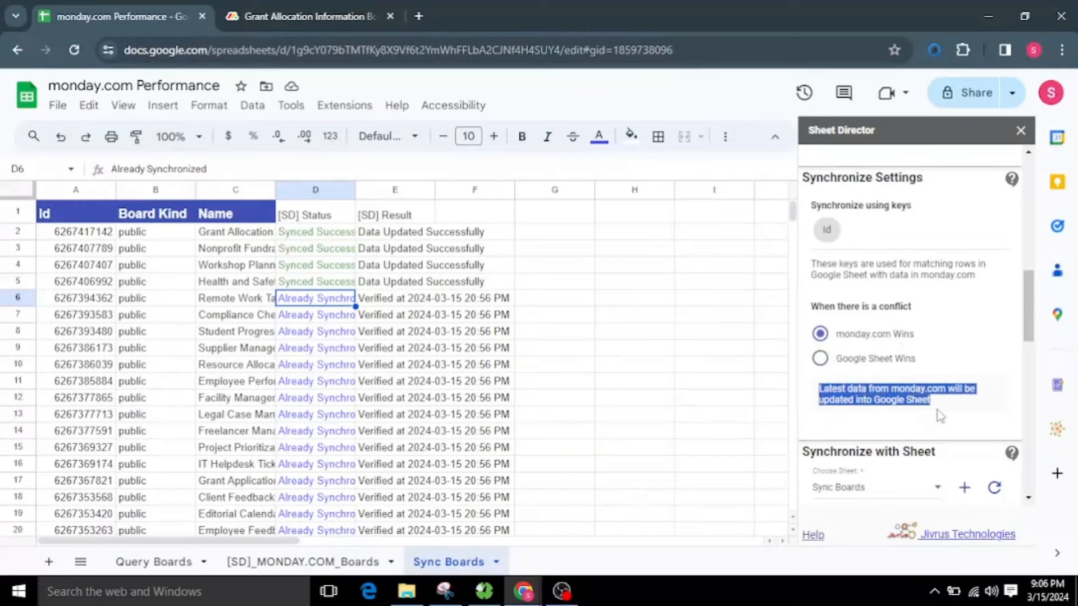
pyautogui.click(900, 403)
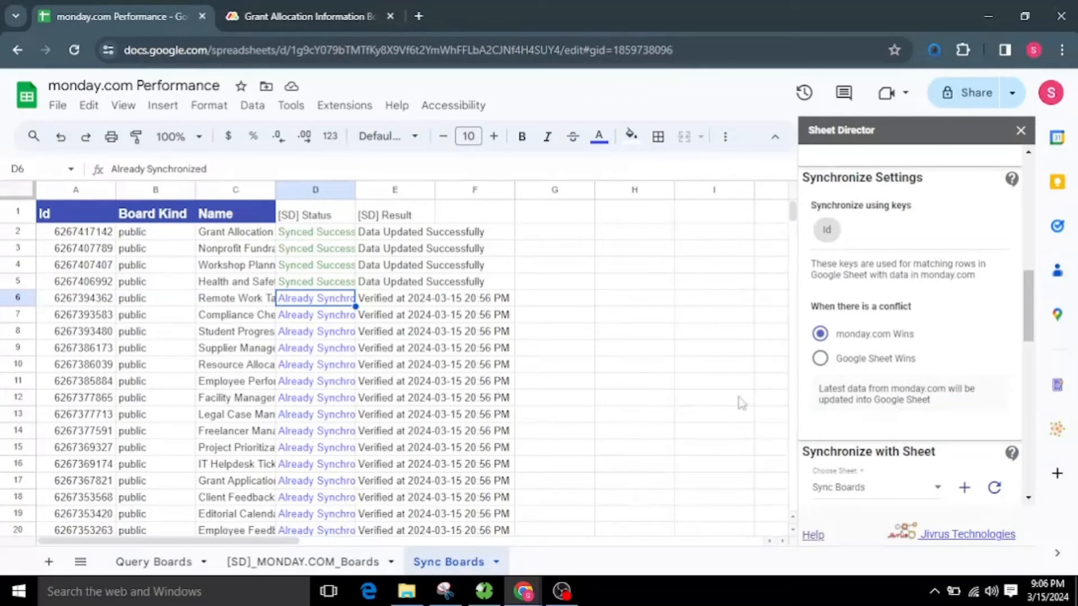
pyautogui.moveTo(298, 236); pyautogui.dragTo(439, 505)
pyautogui.press('Delete')
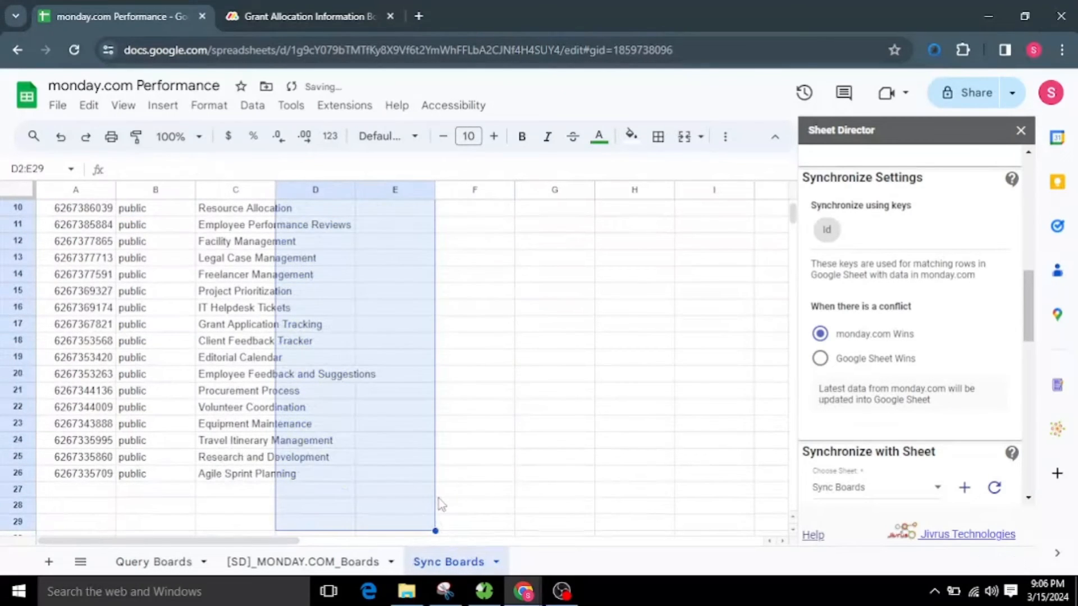
pyautogui.scroll(3, 511, 367)
pyautogui.click(511, 366)
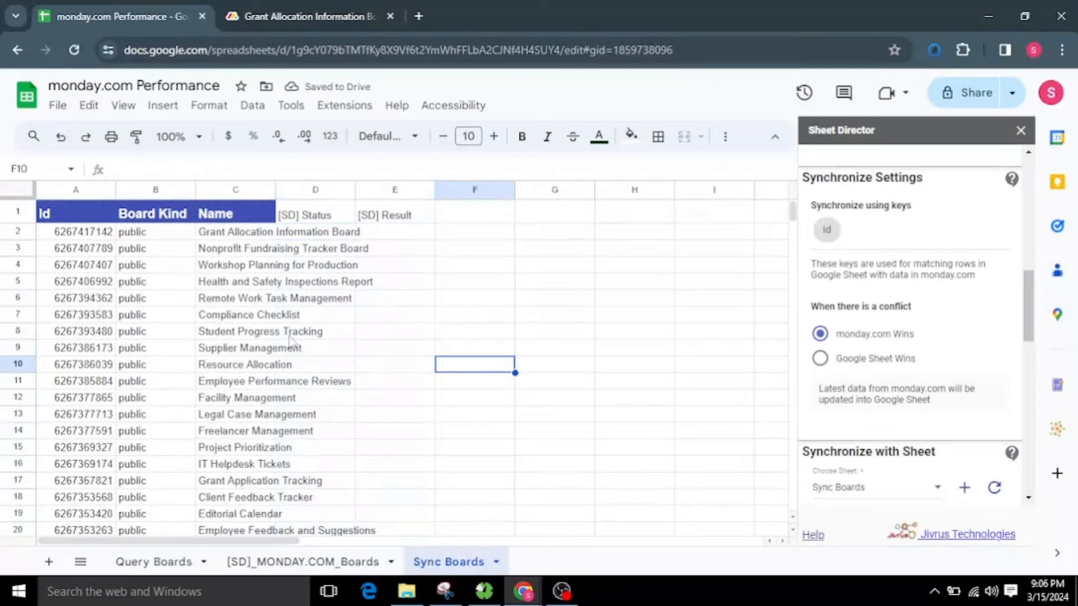
# Rename the board in cell C2 to Grant Allocation Report
pyautogui.click(231, 230)
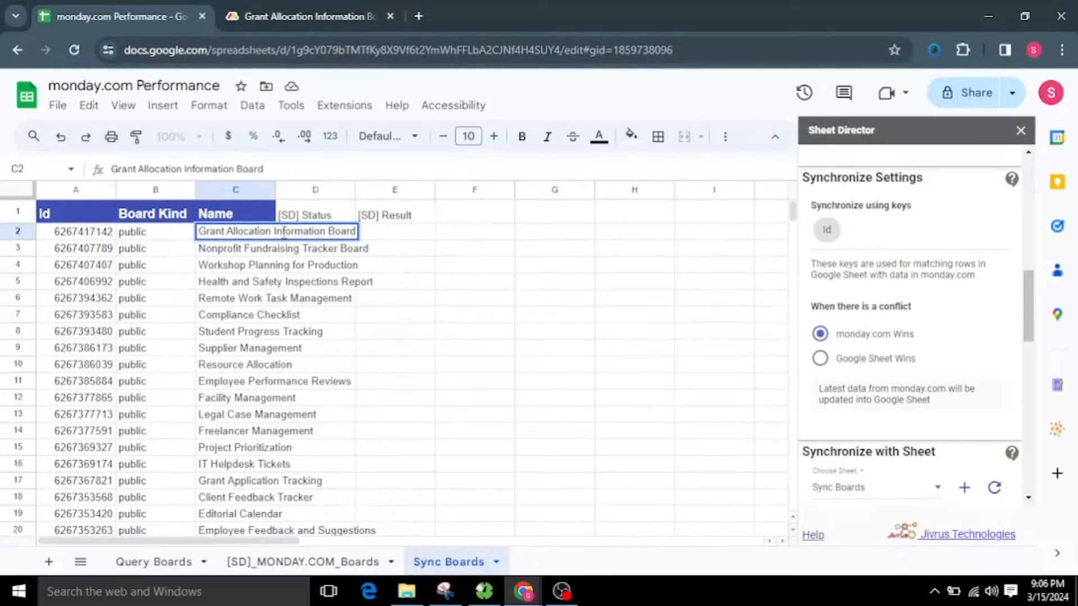
pyautogui.moveTo(273, 231); pyautogui.dragTo(357, 231)
pyautogui.write('Report')
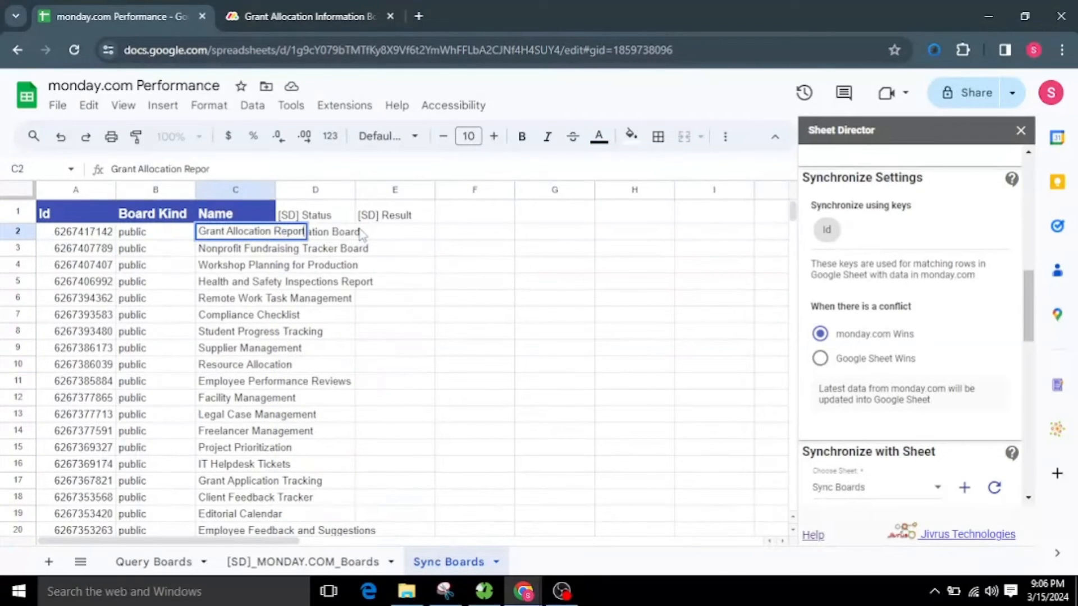
pyautogui.click(429, 269)
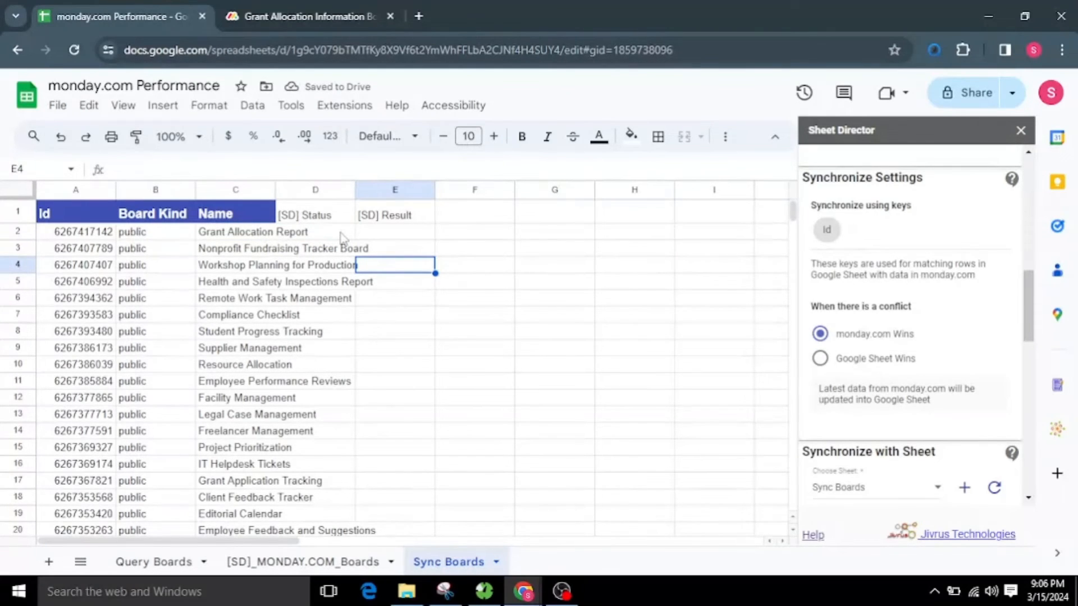
# Execute the sync service, confirm synchronizing the records, and check the board name in cell C2
pyautogui.scroll(-5, 920, 449)
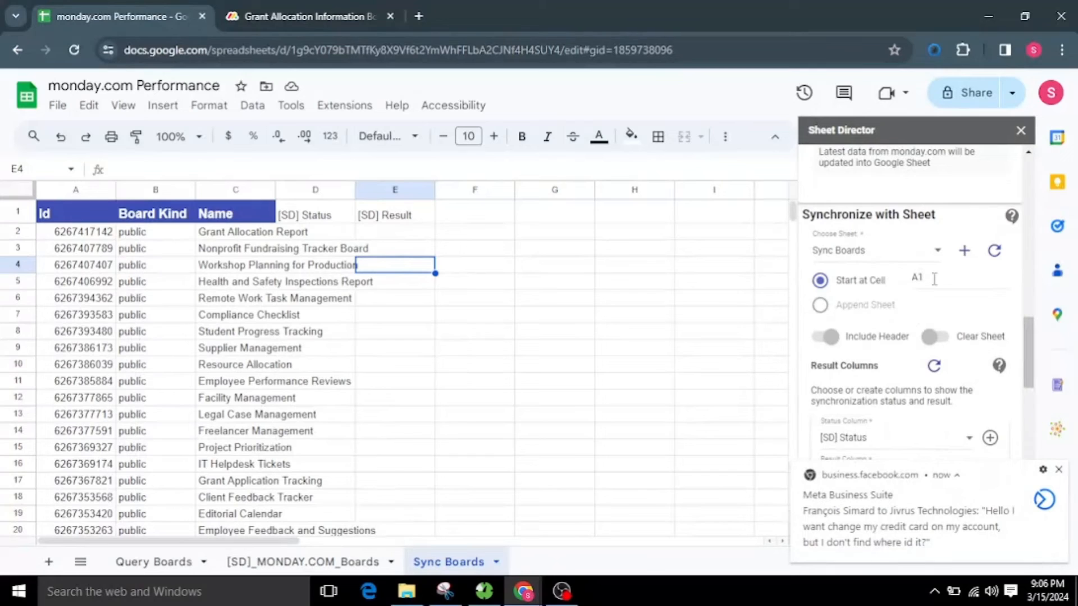
pyautogui.click(934, 279)
pyautogui.scroll(-2, 920, 458)
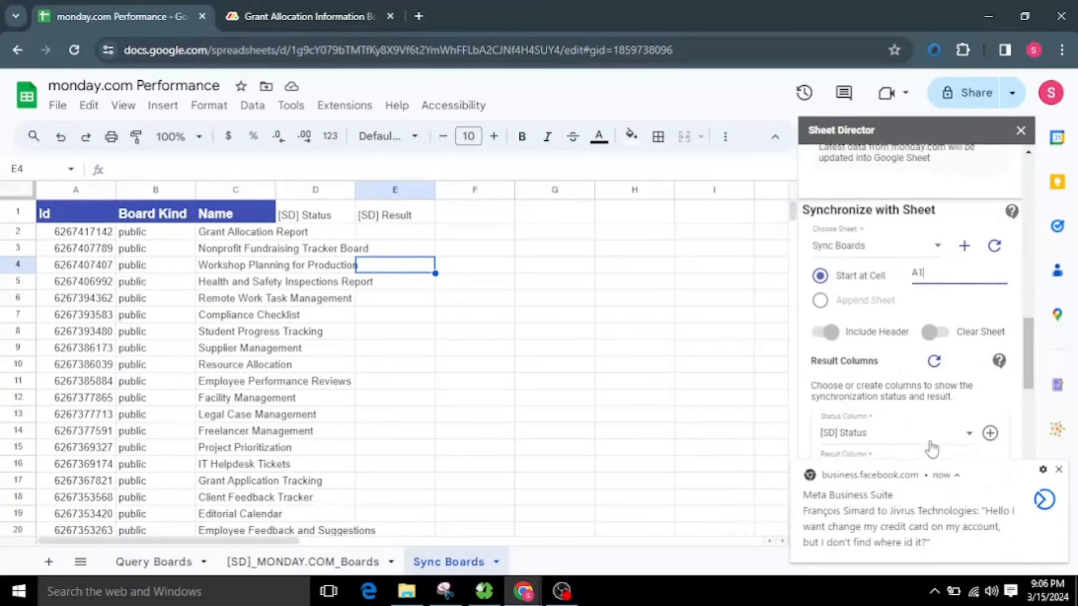
pyautogui.click(1059, 470)
pyautogui.scroll(-8, 939, 387)
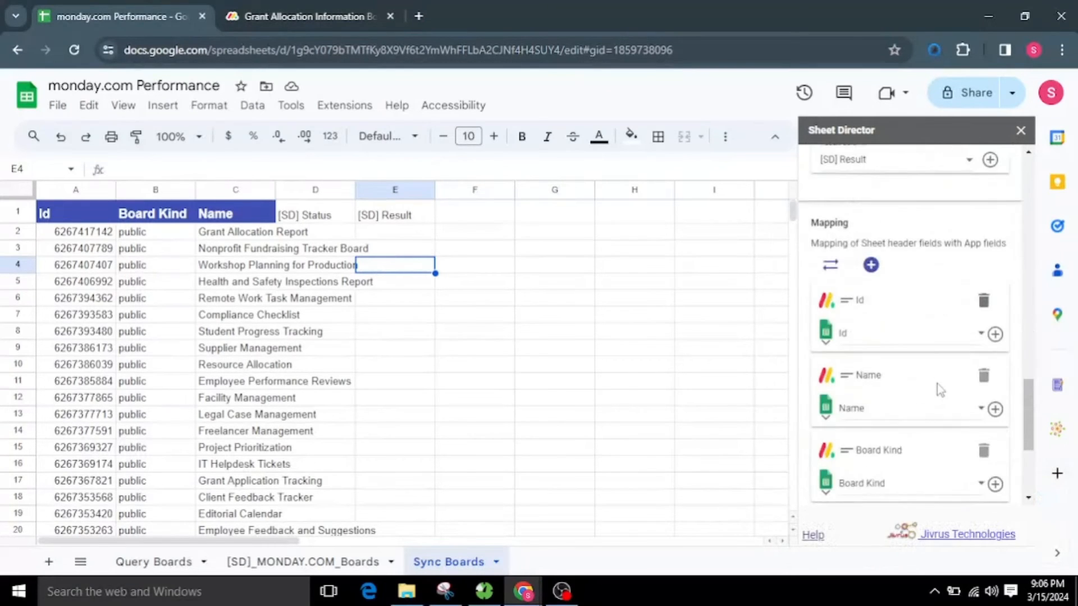
pyautogui.click(843, 481)
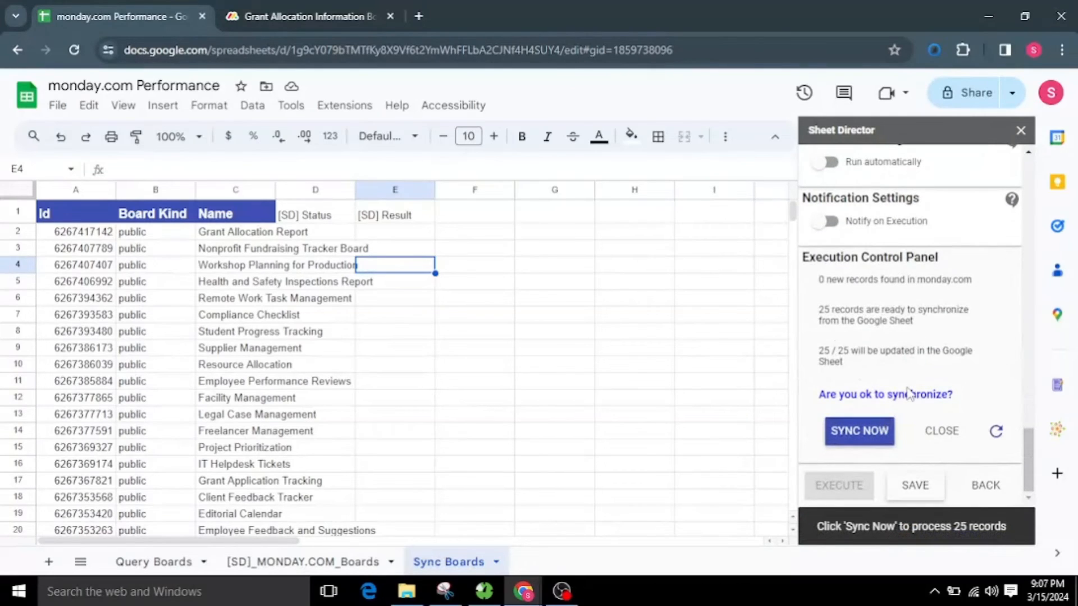
pyautogui.click(872, 440)
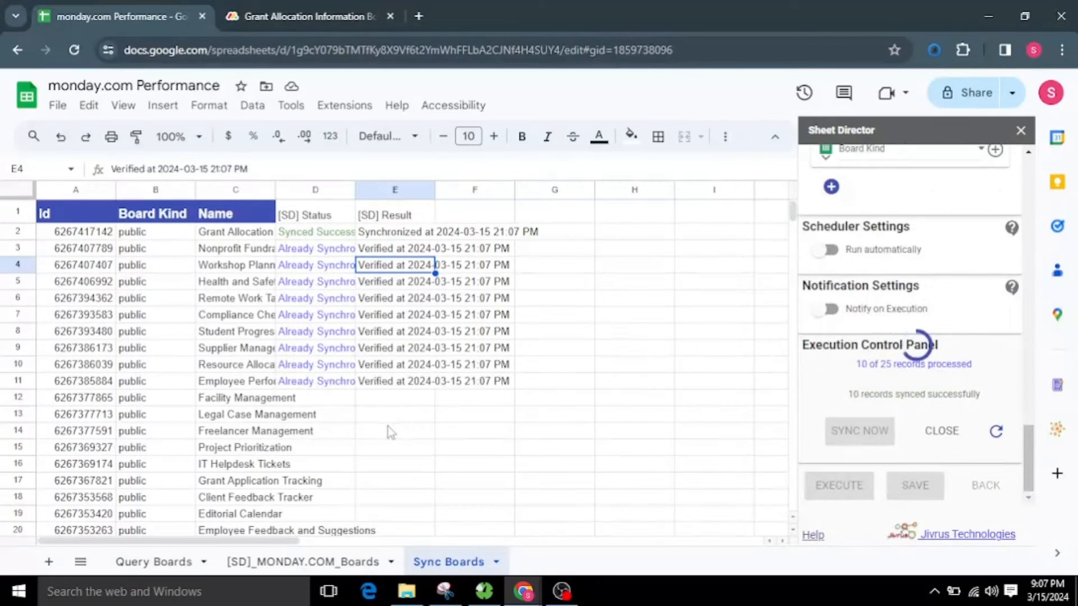
pyautogui.click(245, 238)
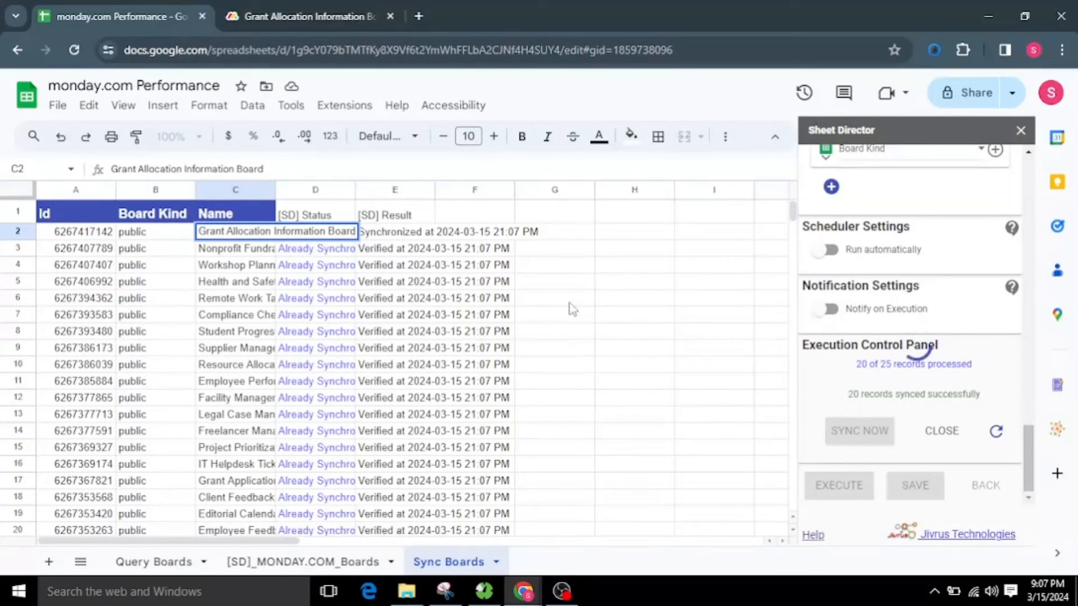
pyautogui.click(570, 303)
# Set the sync service to start at cell B5 and choose Sheet4 as its sheet, refreshing the sheet list first
pyautogui.scroll(-3, 477, 370)
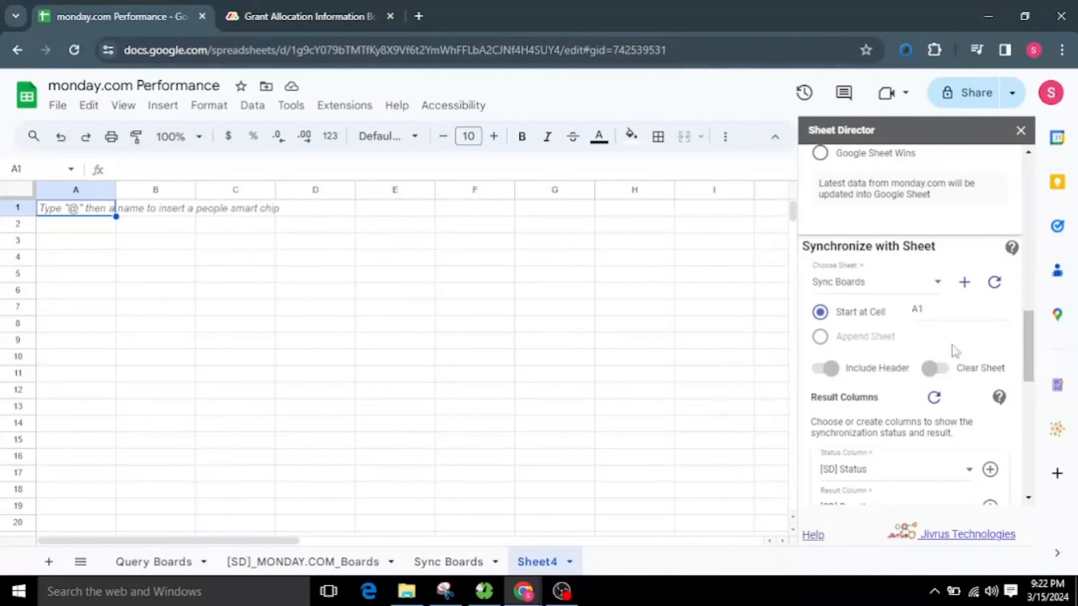
pyautogui.click(940, 312)
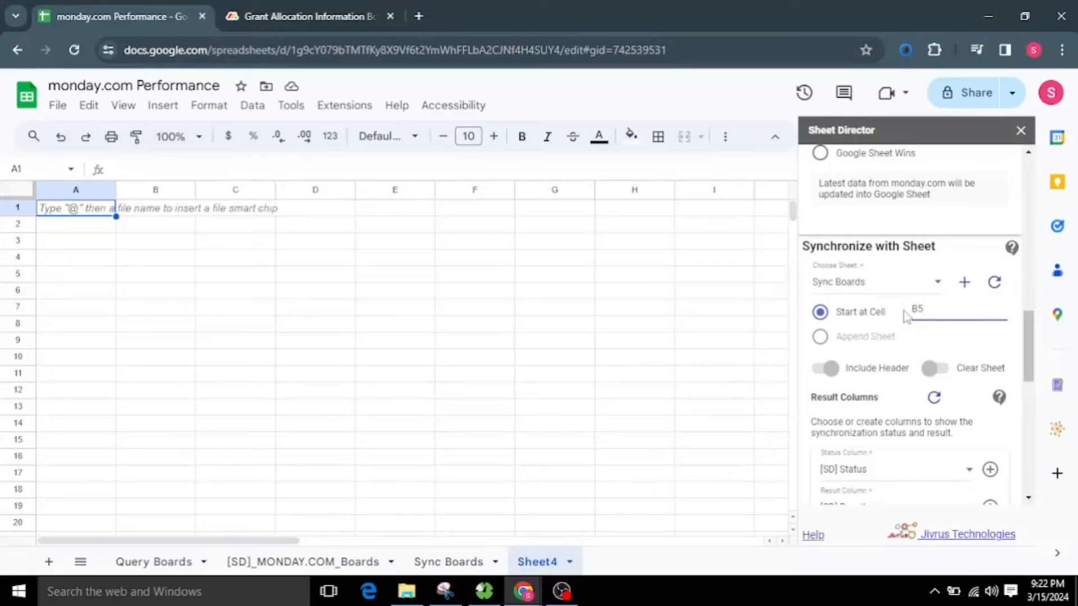
pyautogui.click(994, 282)
pyautogui.click(863, 289)
pyautogui.click(854, 330)
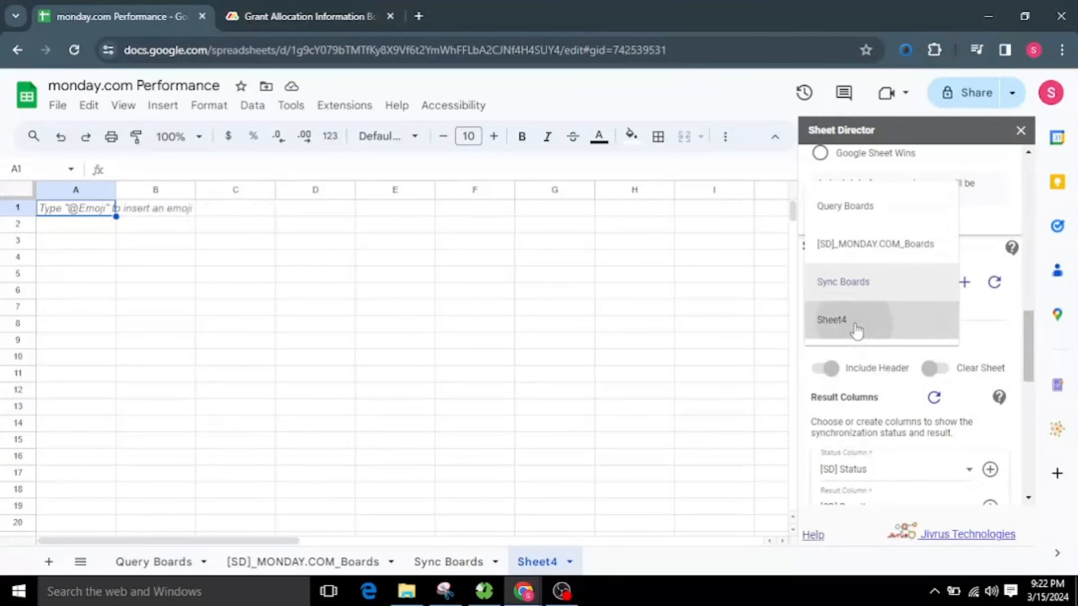
pyautogui.scroll(-1, 895, 384)
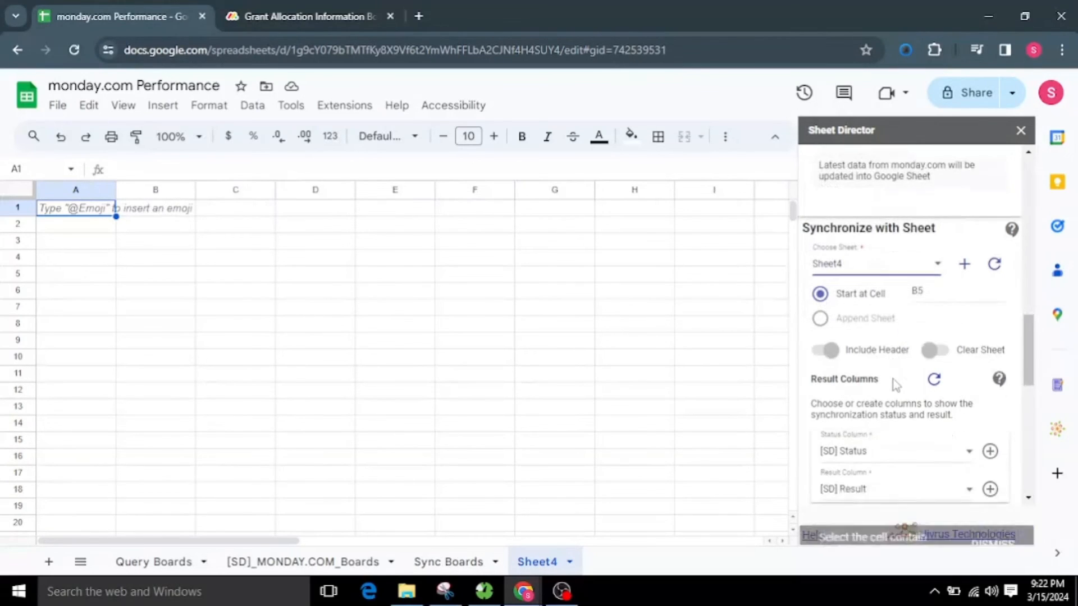
pyautogui.click(1006, 533)
# Execute the sync service on the empty Sheet4 and get the records from monday.com first
pyautogui.scroll(-5, 898, 421)
pyautogui.click(839, 485)
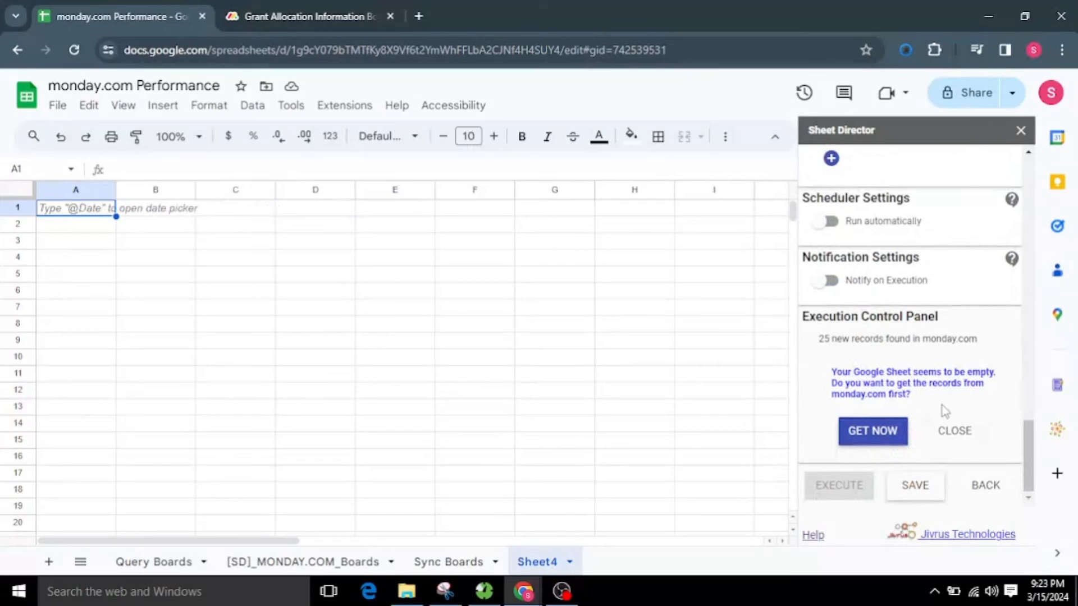
pyautogui.click(881, 438)
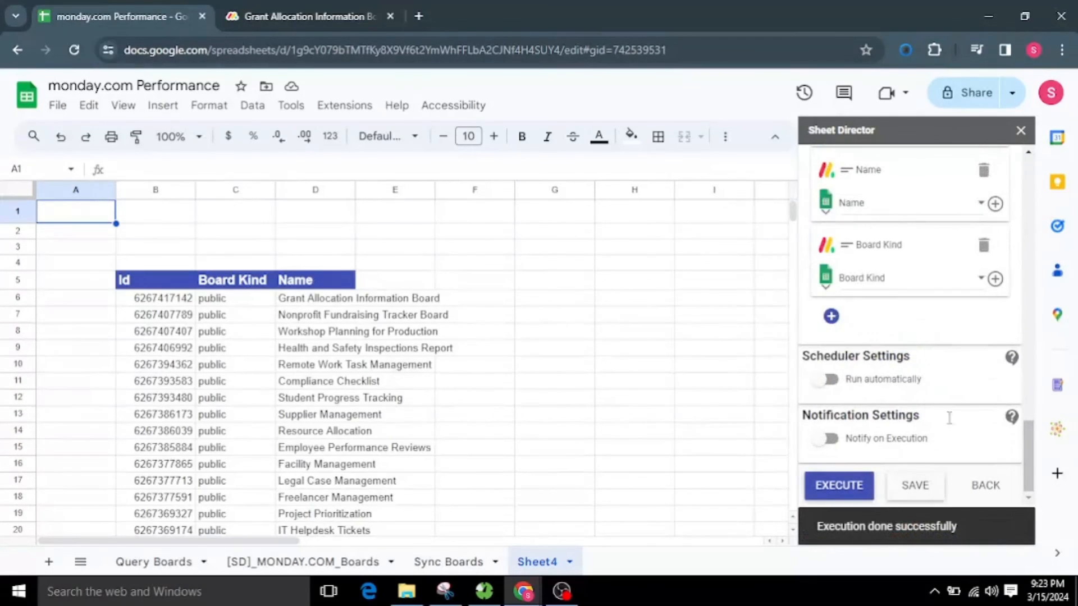
# Create new status and result columns in Sheet4 for the synchronization results
pyautogui.scroll(7, 957, 410)
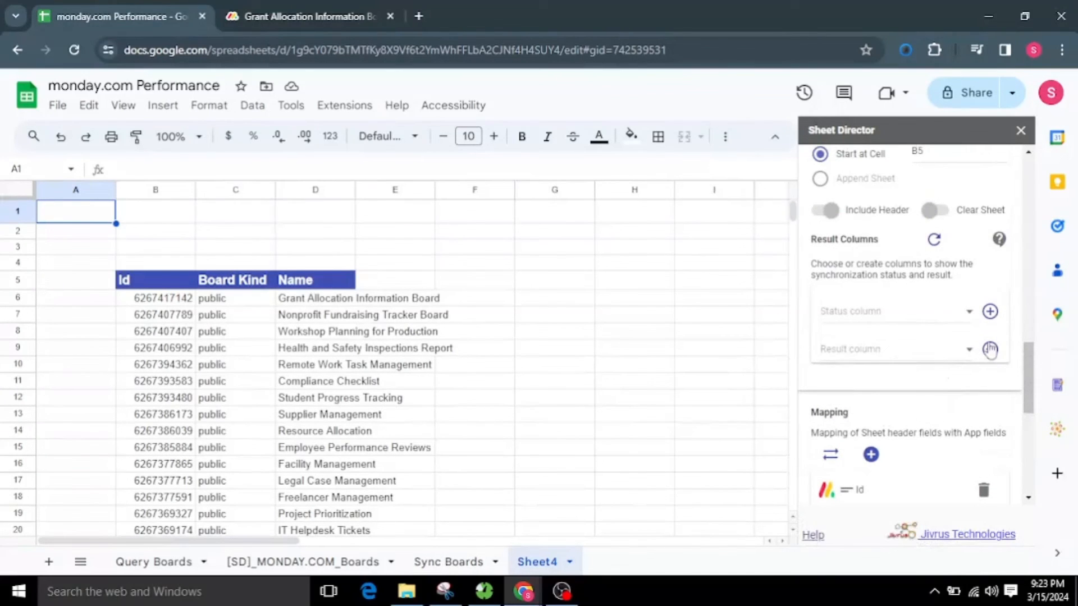
pyautogui.click(990, 312)
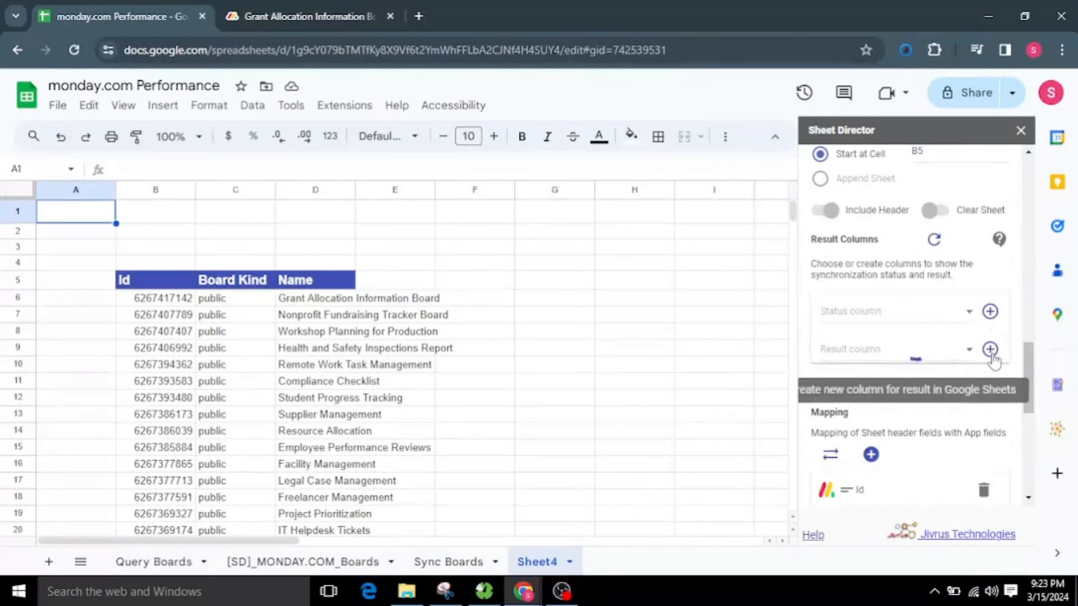
# Execute the sync service again, confirm synchronizing the Sheet4 records, and check the statuses down the rows
pyautogui.scroll(-7, 949, 398)
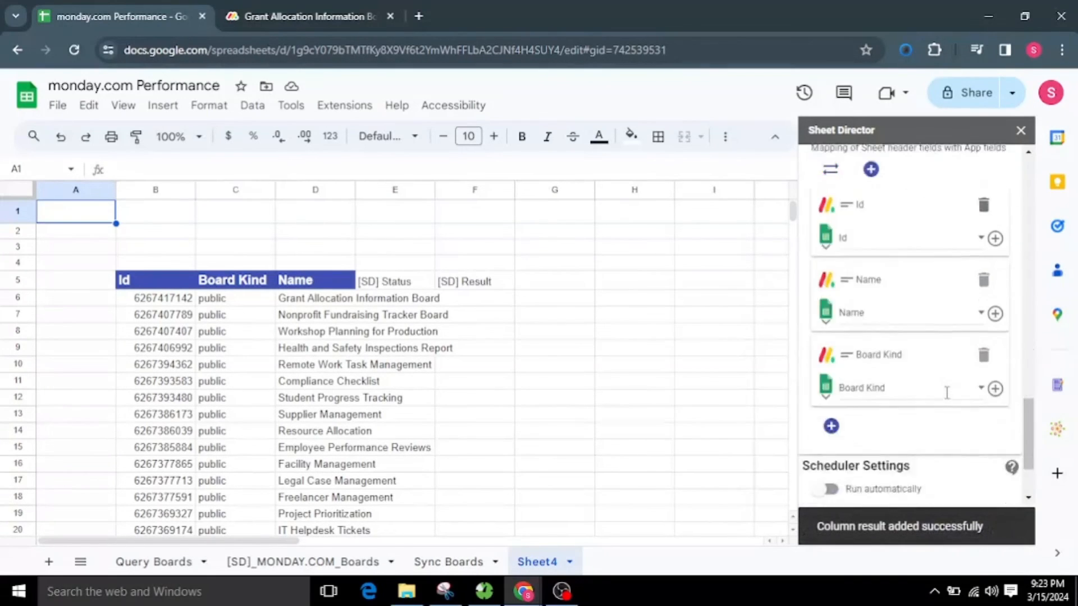
pyautogui.click(865, 489)
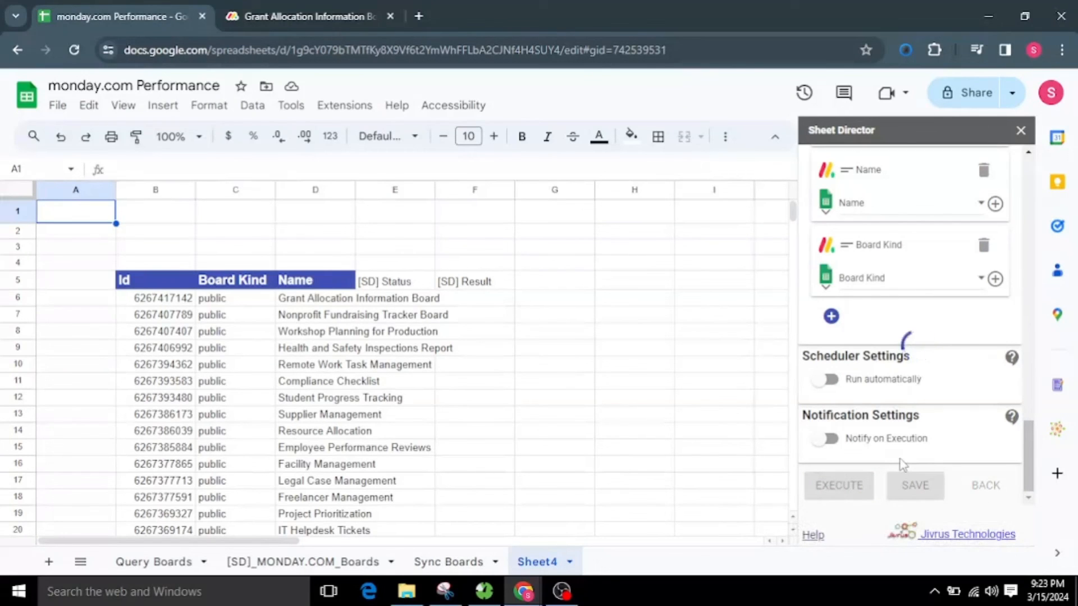
pyautogui.scroll(-1, 902, 462)
pyautogui.scroll(-3, 900, 460)
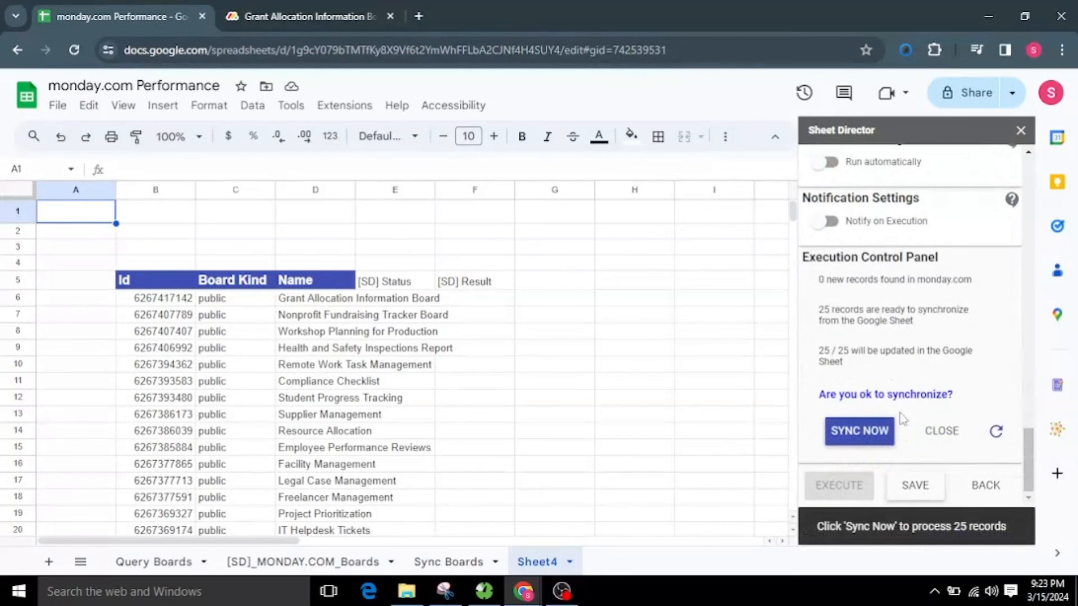
pyautogui.click(867, 437)
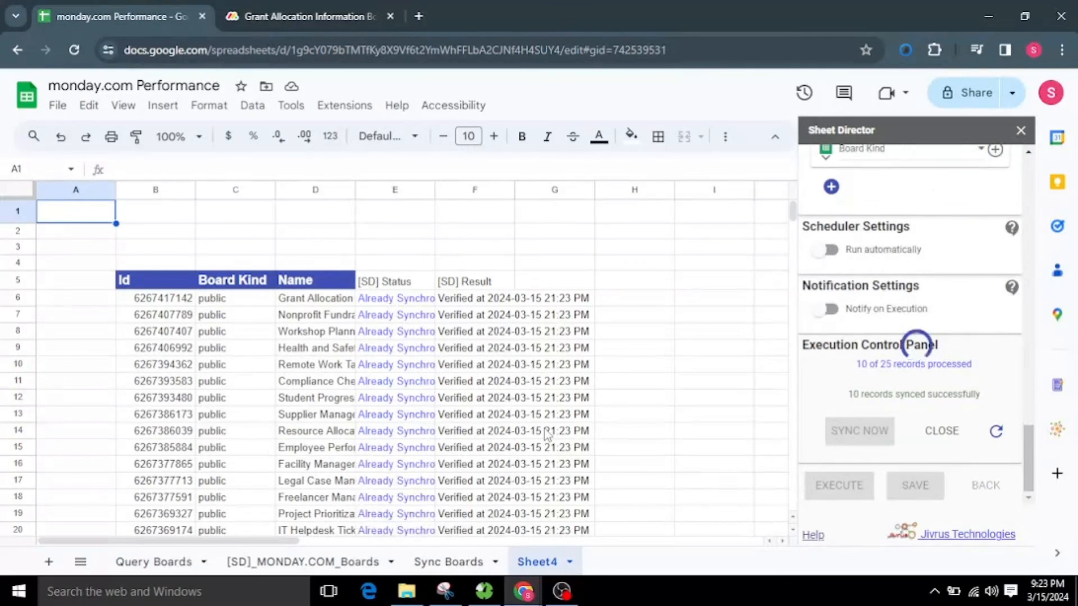
pyautogui.scroll(-5, 438, 448)
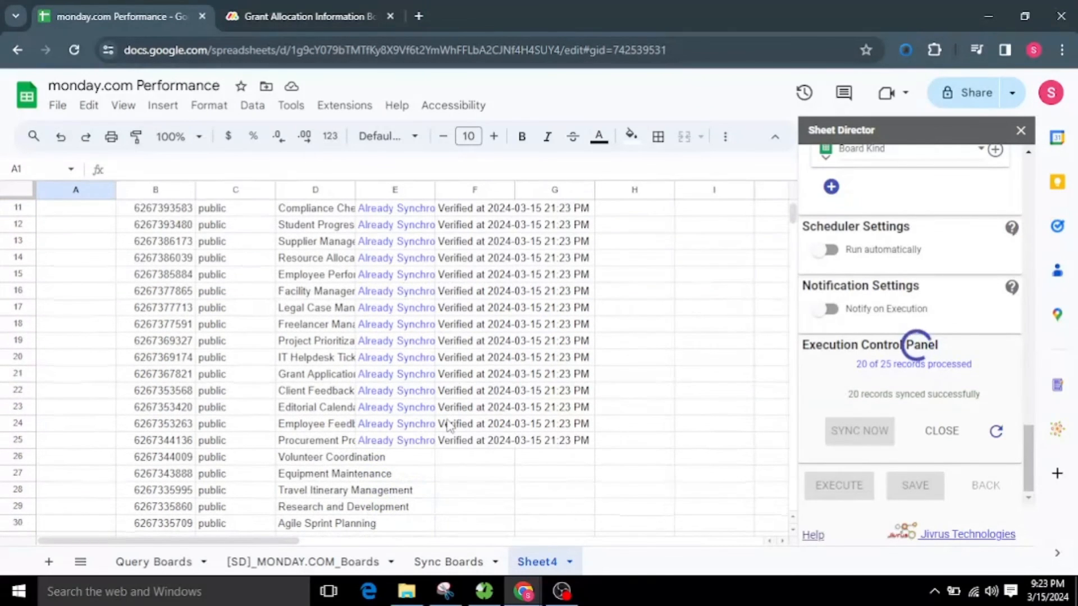
pyautogui.scroll(-1, 449, 427)
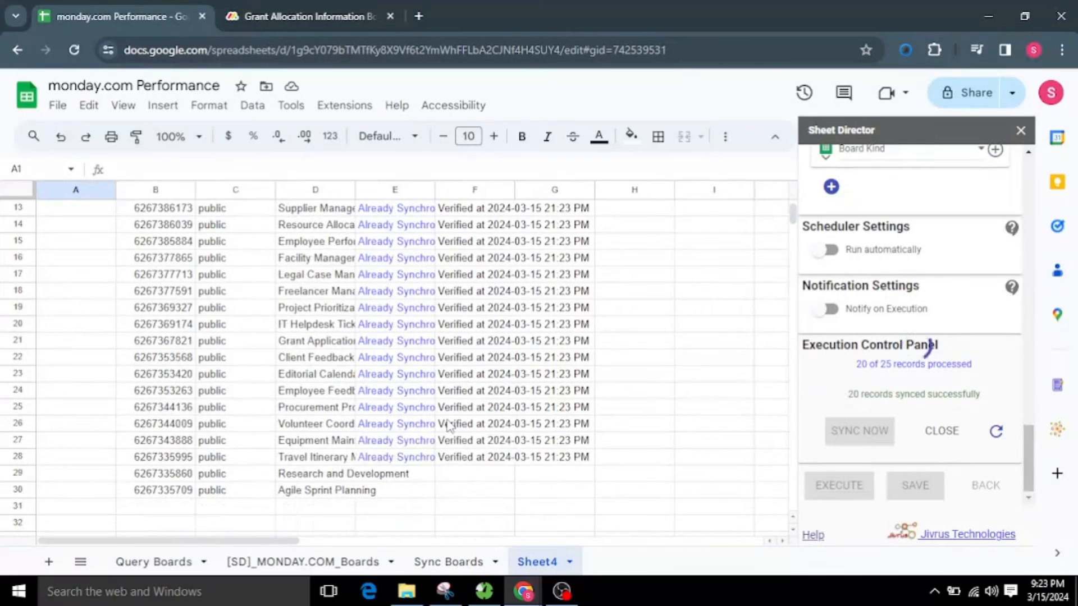
pyautogui.scroll(6, 449, 427)
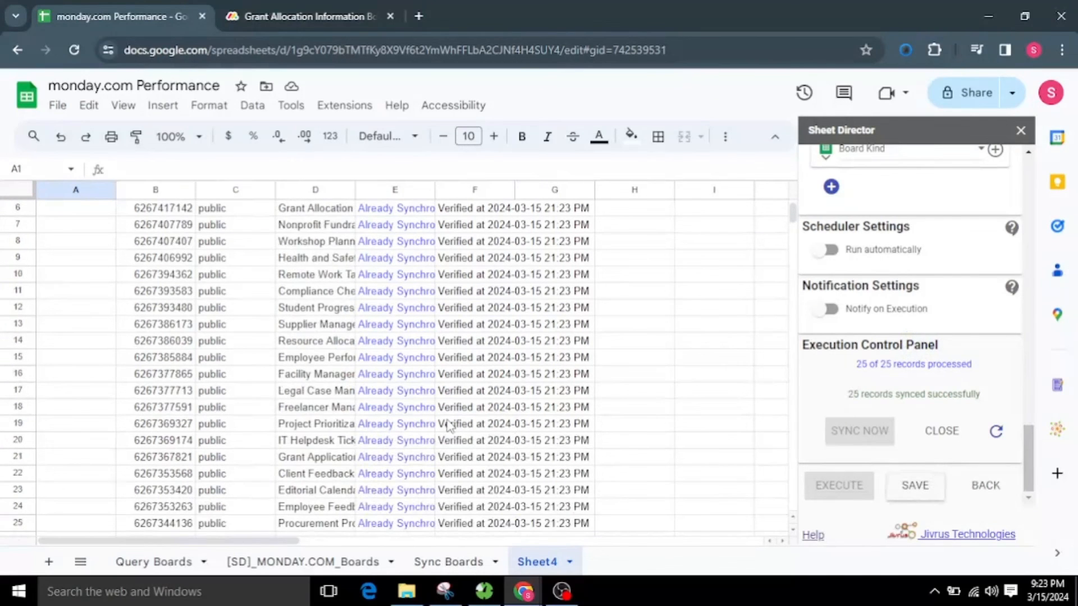